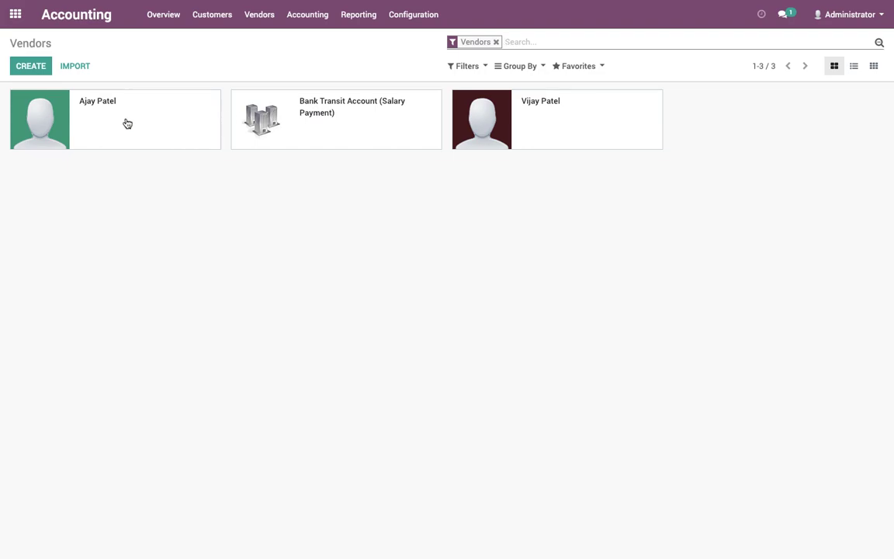
# Open the first vendor's record for editing and create an "Employee" tag on it
pyautogui.click(43, 94)
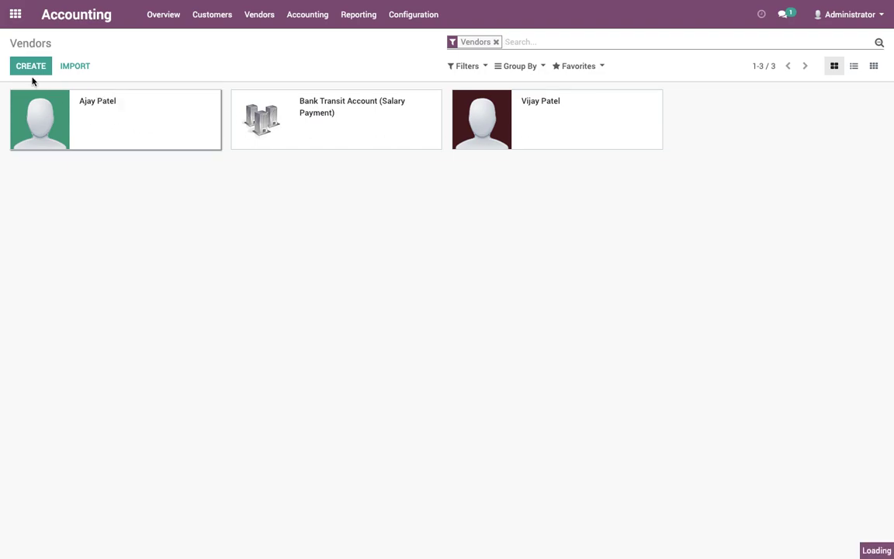
pyautogui.click(26, 67)
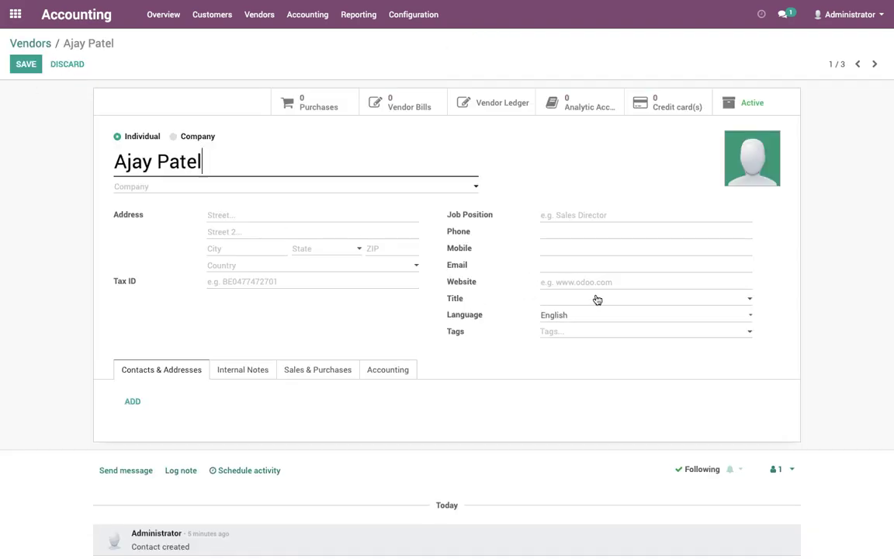
pyautogui.click(604, 329)
pyautogui.write('Employee')
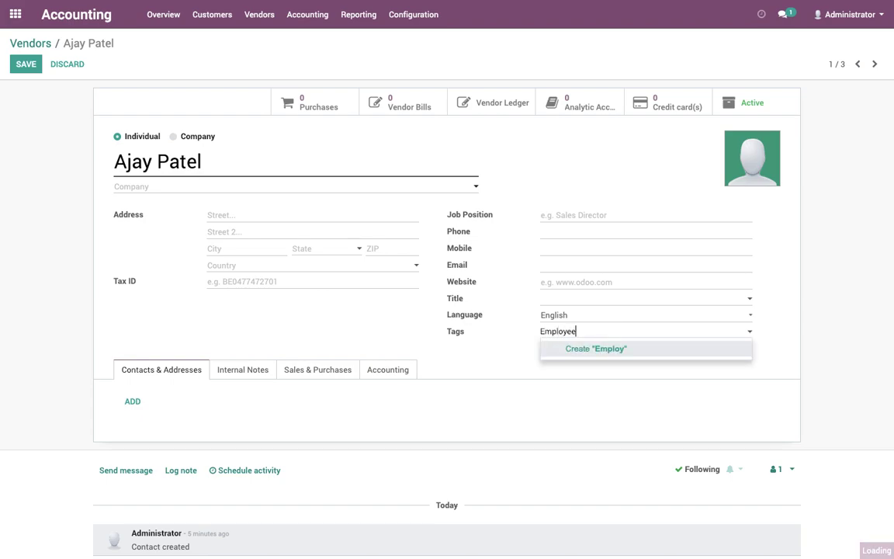
pyautogui.press('Return')
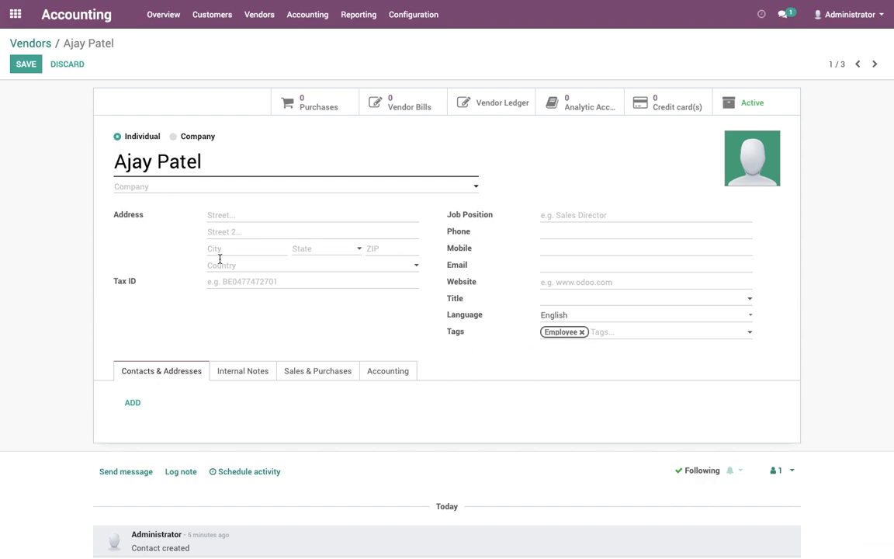
# Colour the Employee tag red and save the first vendor's record
pyautogui.click(558, 333)
pyautogui.click(567, 352)
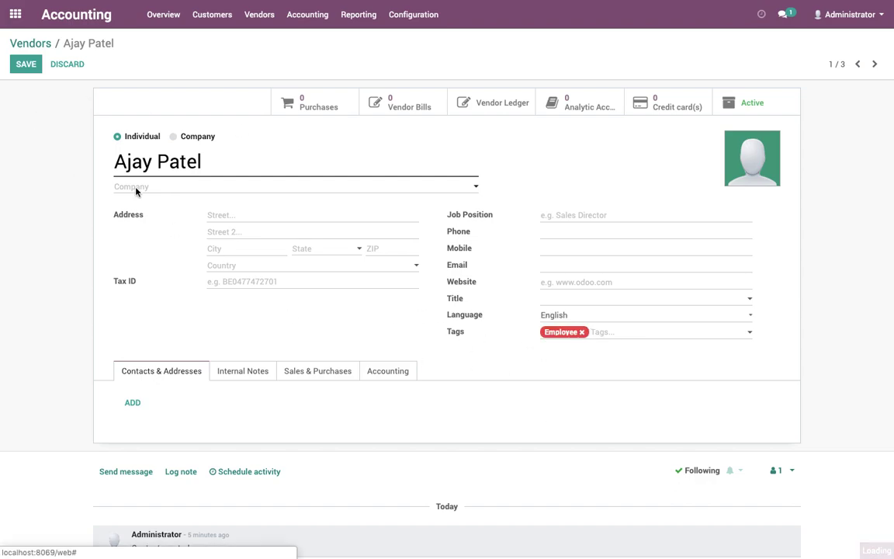
pyautogui.click(26, 64)
# Assign the existing Employee tag to the third vendor in the list, save the record and return to the vendor list
pyautogui.click(32, 43)
pyautogui.click(489, 139)
pyautogui.click(24, 69)
pyautogui.click(562, 331)
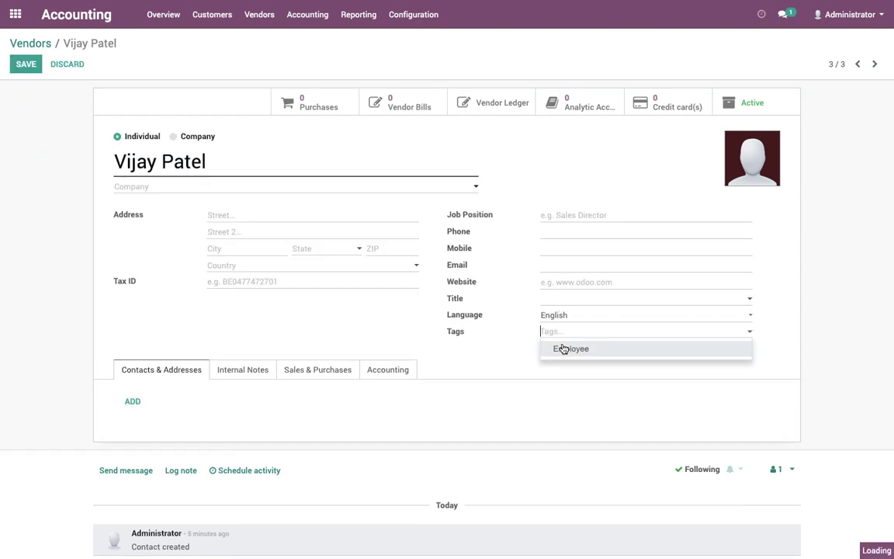
pyautogui.click(564, 350)
pyautogui.click(26, 64)
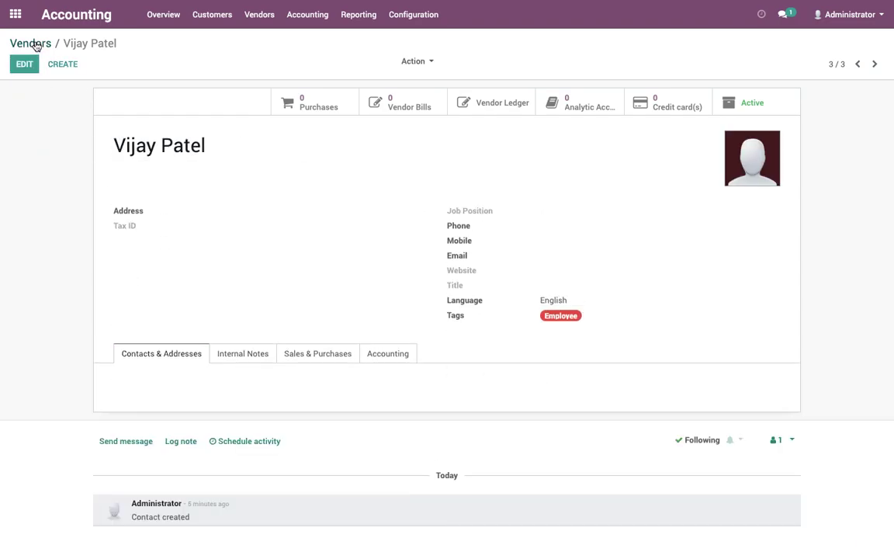
pyautogui.click(32, 43)
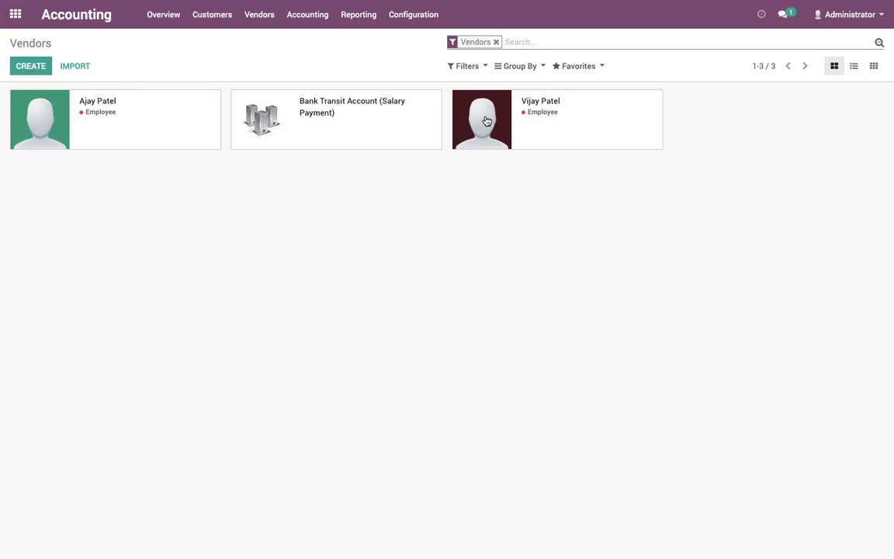
# Create a journal entry dated 12/03/2018 with the reference "Salary November/2018"
pyautogui.click(311, 16)
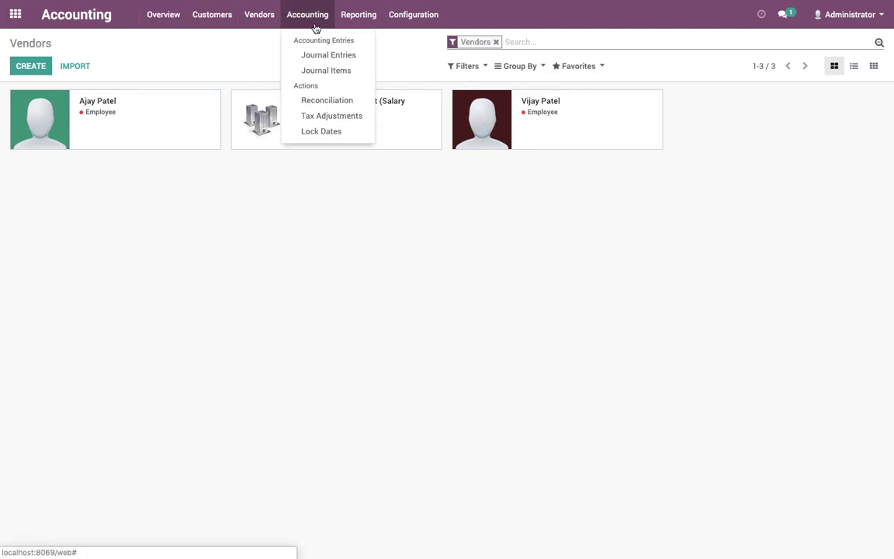
pyautogui.click(319, 57)
pyautogui.click(31, 67)
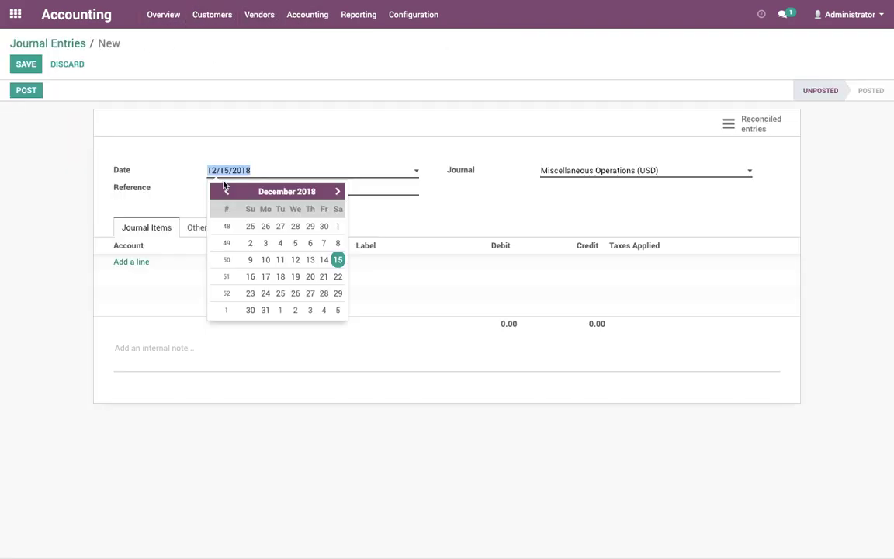
pyautogui.click(265, 243)
pyautogui.click(233, 189)
pyautogui.write('Salary November/2018')
# Add a journal item on account 212100 Salary Expenses, labelled "Salary November/2018", with a debit of 9000
pyautogui.click(138, 265)
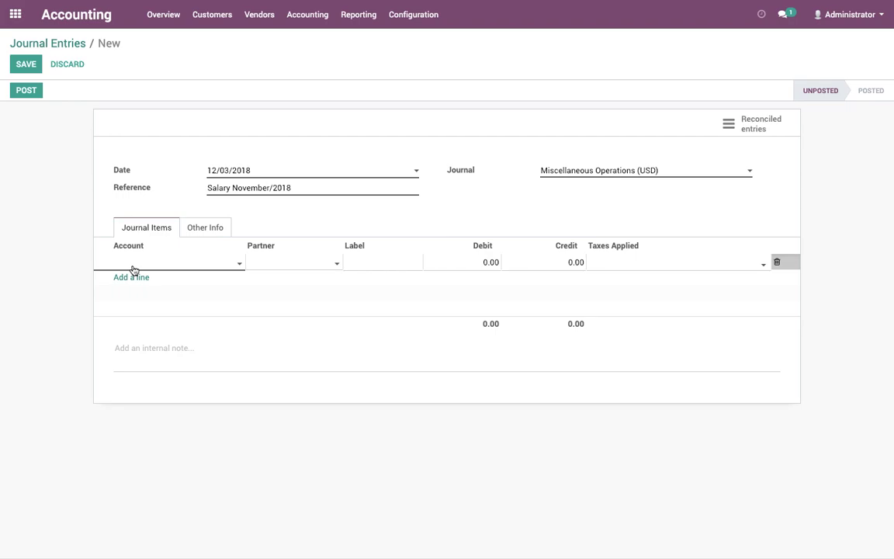
pyautogui.press('Down')
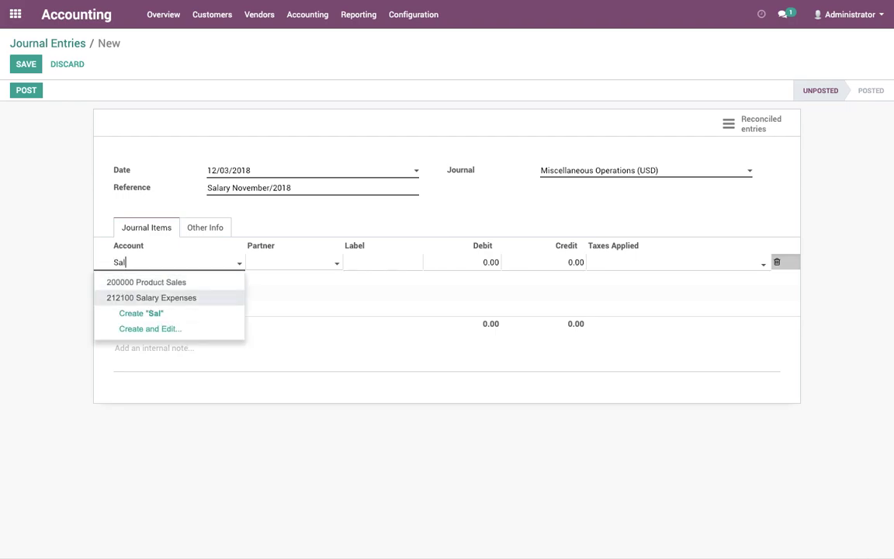
pyautogui.press('Return')
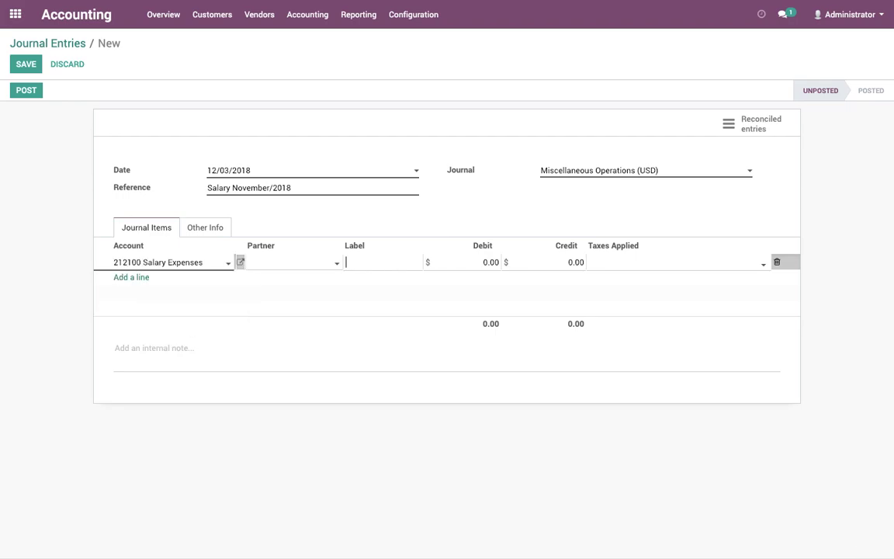
pyautogui.press('Tab')
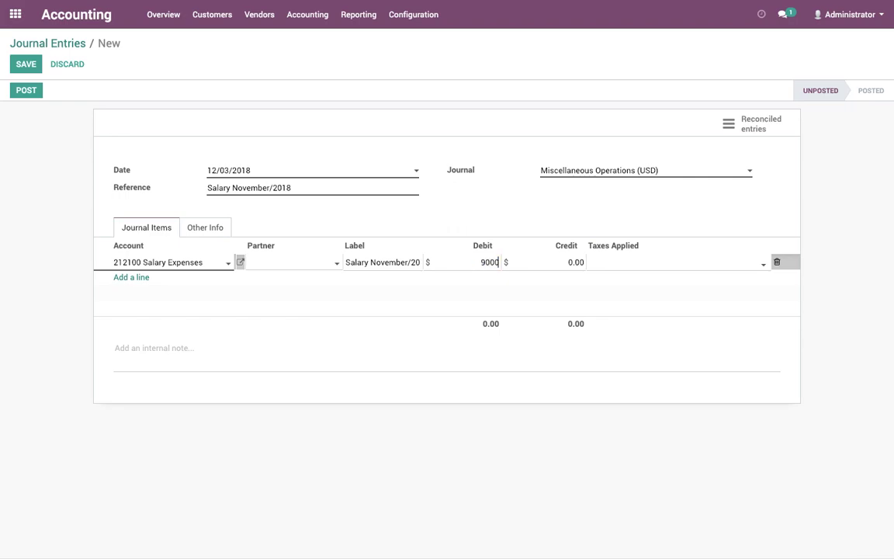
pyautogui.press('Return')
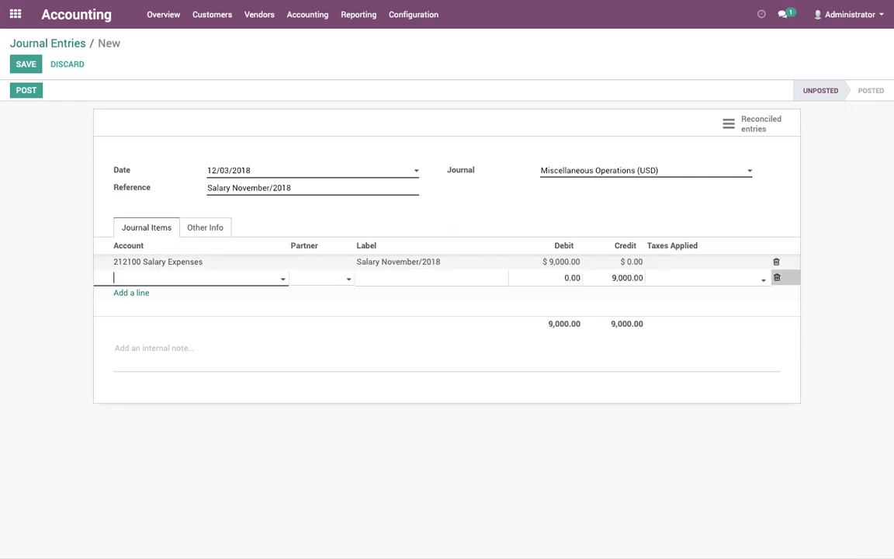
# Add a 111100 Account Payable item for the first employee, labelled "Salary November/2018", with a credit of 4500
pyautogui.write('Pay')
pyautogui.press('Down')
pyautogui.press('Return')
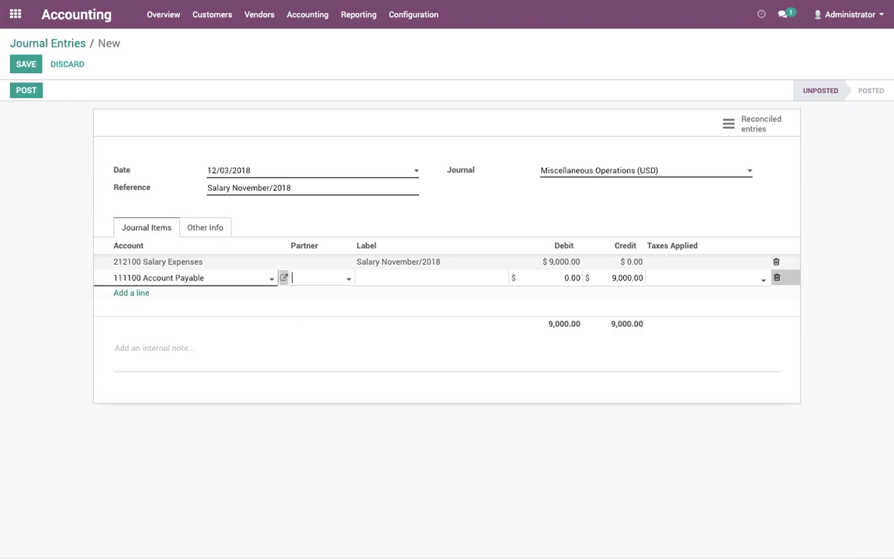
pyautogui.write('A')
pyautogui.press('Down')
pyautogui.press('Return')
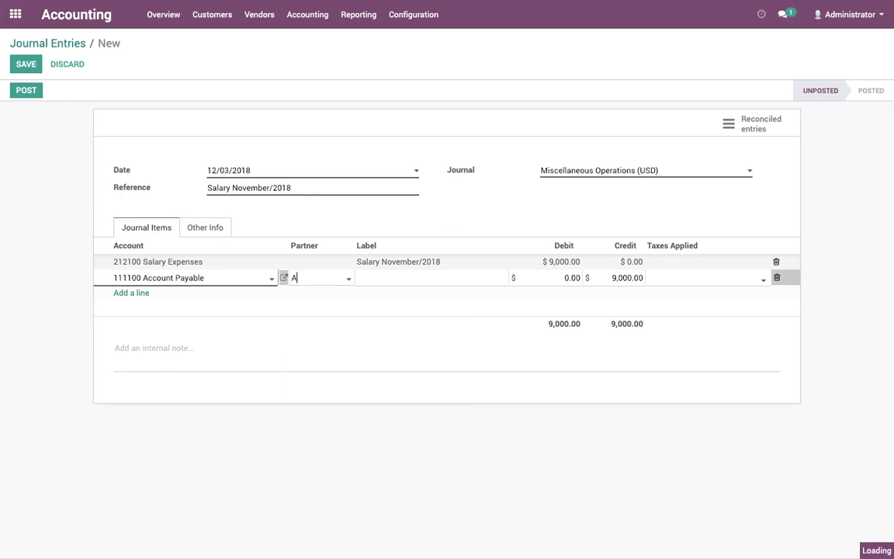
pyautogui.write('Salary November/2018')
pyautogui.press('Tab')
pyautogui.press('Tab')
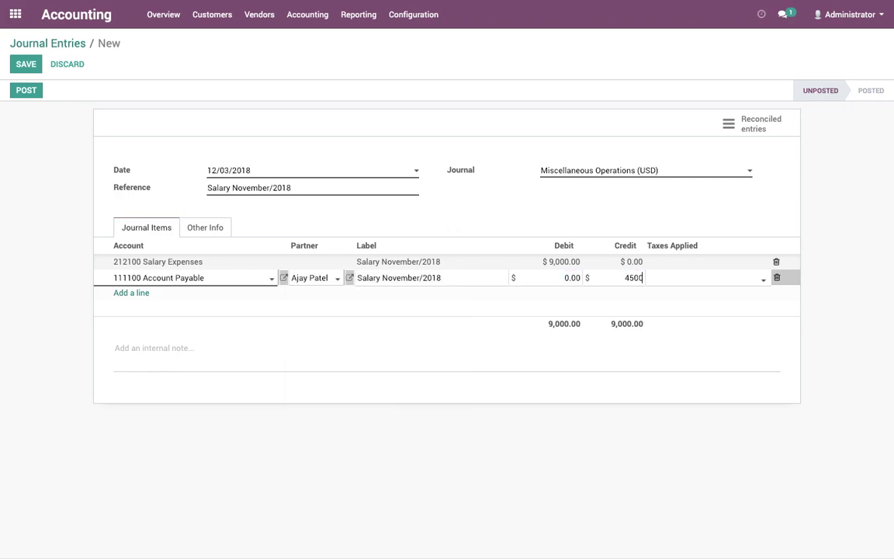
pyautogui.press('Return')
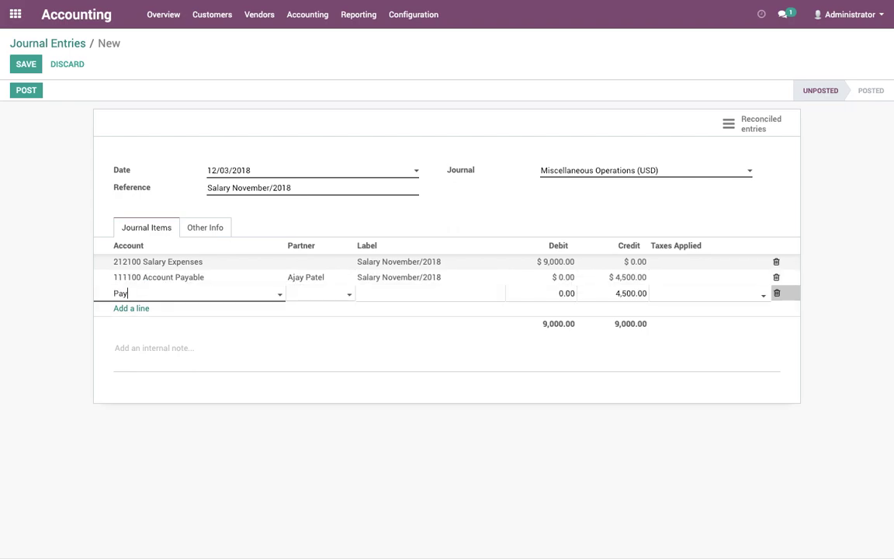
# Add a 111100 Account Payable item for the second employee, labelled "Salary November/2018", with a credit of 4,500
pyautogui.press('Down')
pyautogui.press('Return')
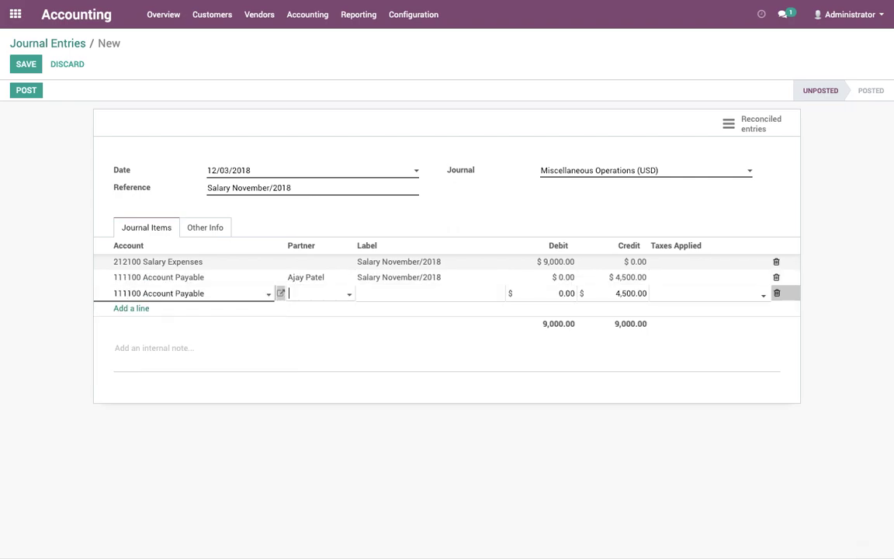
pyautogui.write('Vi')
pyautogui.press('Return')
pyautogui.write('Salary November/2018')
pyautogui.press('Tab')
pyautogui.press('Tab')
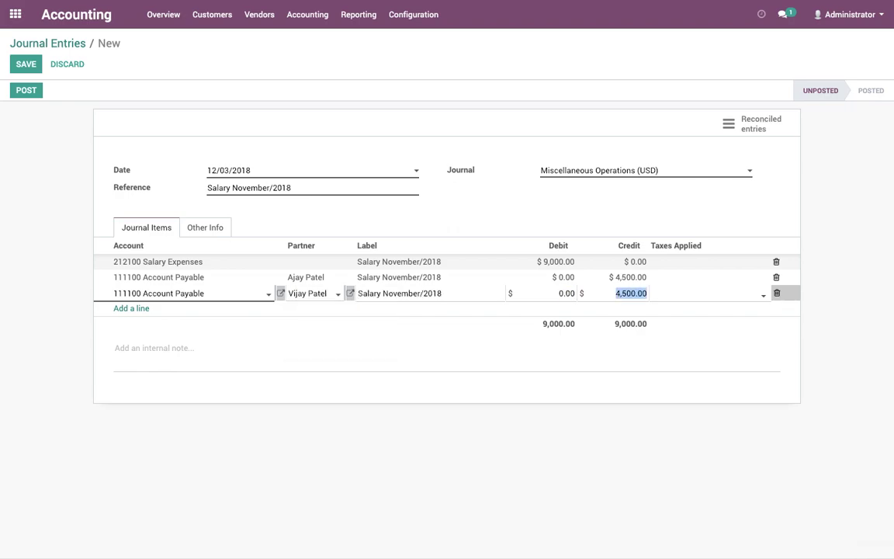
pyautogui.click(562, 381)
# Save and post the salary expense journal entry
pyautogui.click(25, 66)
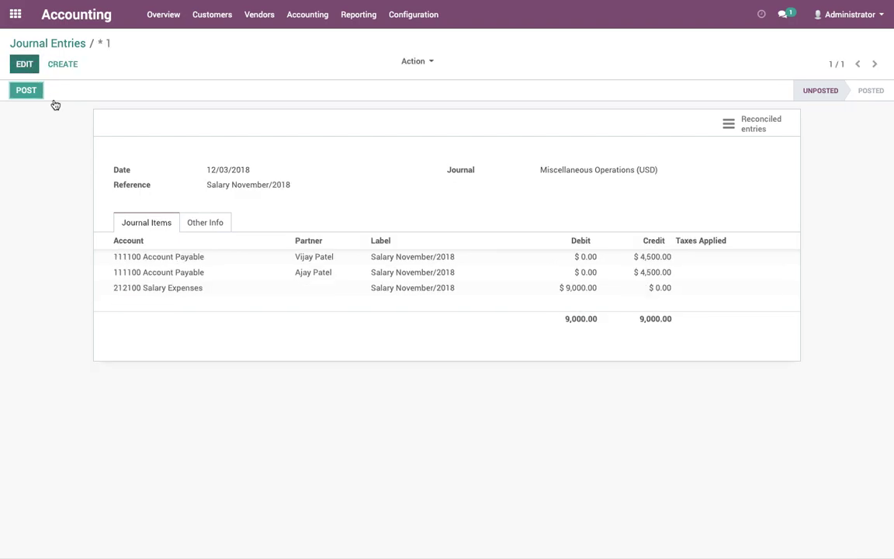
pyautogui.click(24, 64)
pyautogui.click(14, 80)
pyautogui.click(25, 90)
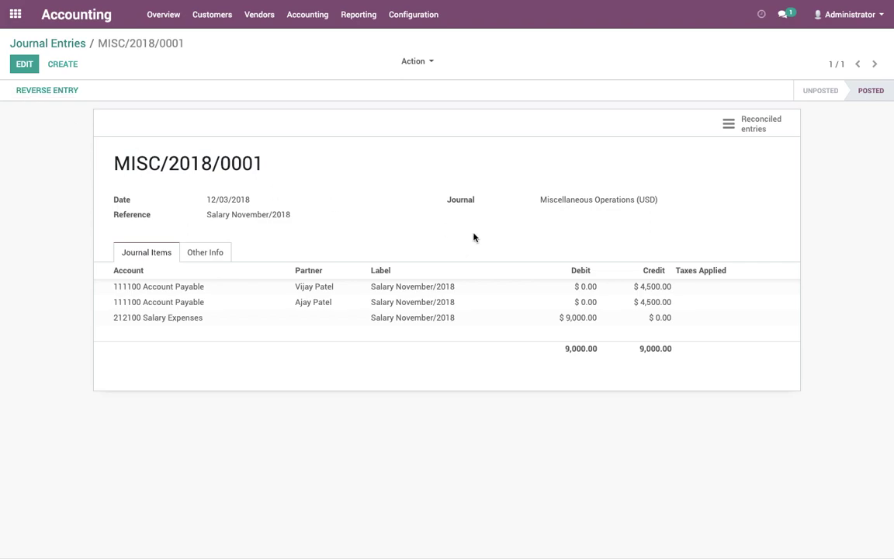
# Create another journal entry dated 12/03/2018 with the reference "Salary November/2018"
pyautogui.click(62, 65)
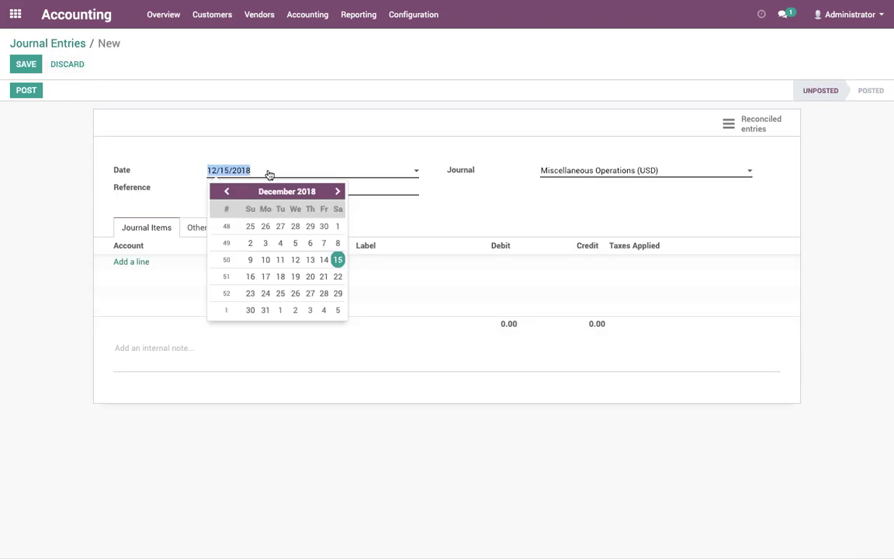
pyautogui.click(266, 243)
pyautogui.click(117, 194)
pyautogui.write('Salary November/2018')
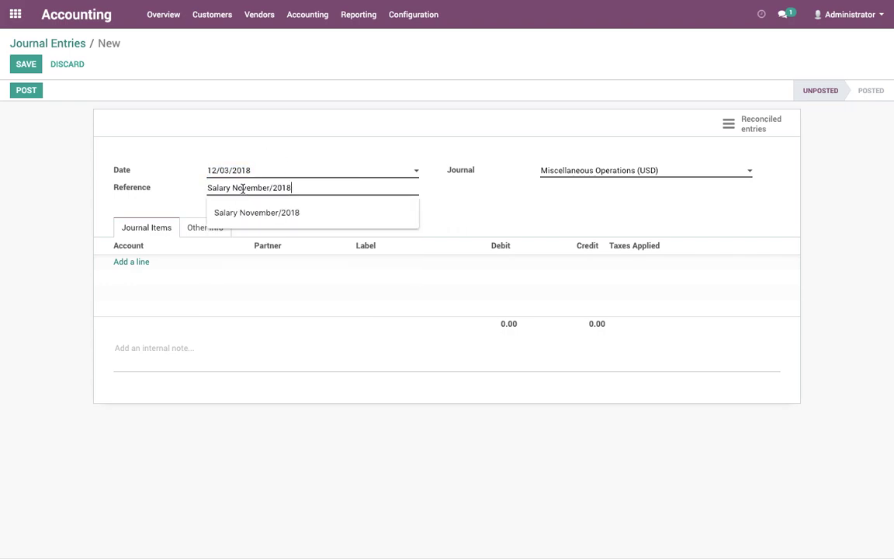
# Add a 111100 Account Payable item for the first employee, labelled "Salary November/2018", with a debit of 4500
pyautogui.click(125, 261)
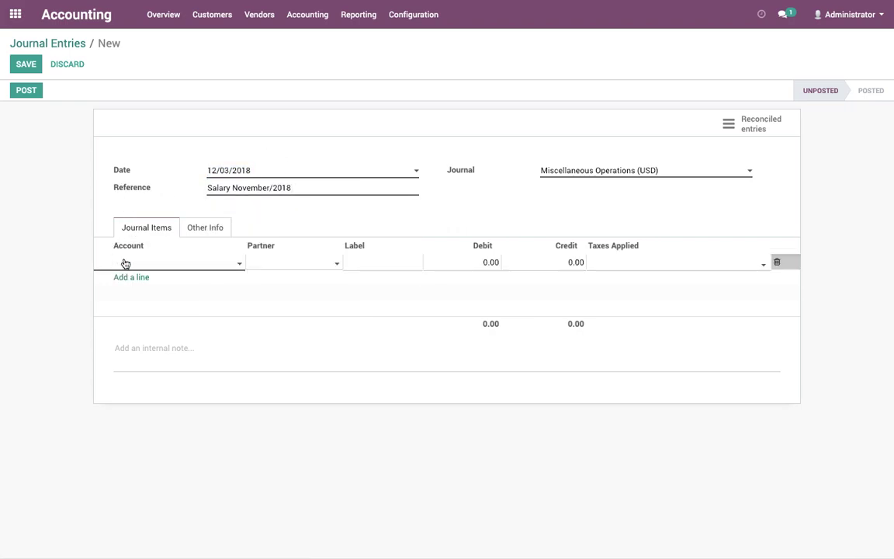
pyautogui.write('Pay')
pyautogui.press('Down')
pyautogui.press('Tab')
pyautogui.write('Aj')
pyautogui.press('Tab')
pyautogui.press('Tab')
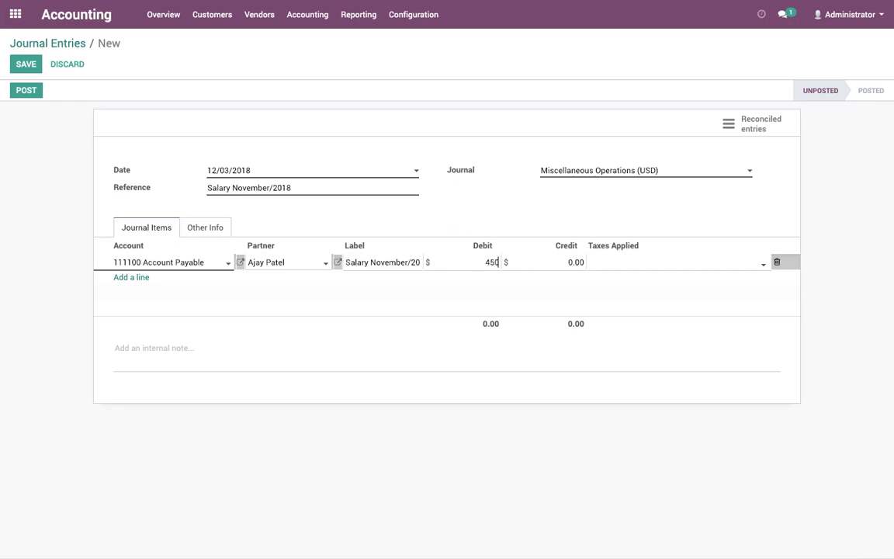
pyautogui.press('Return')
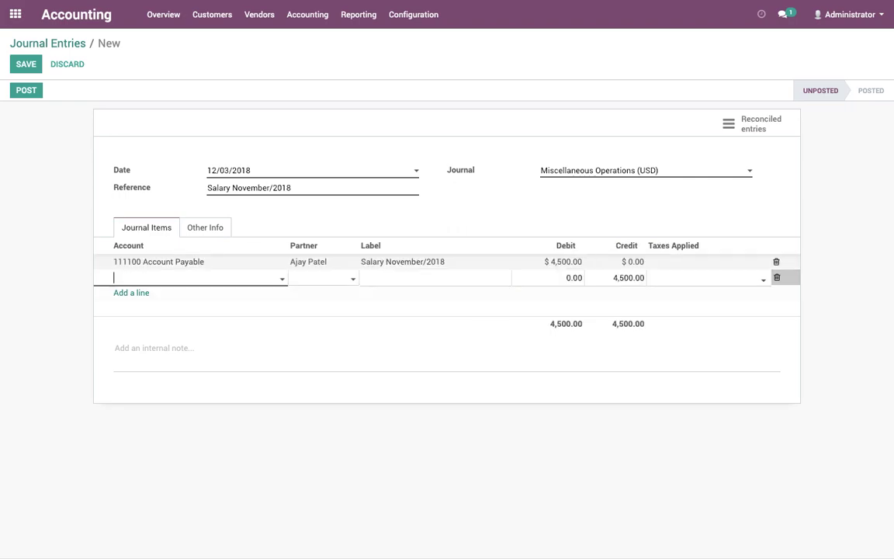
# Add a 111100 Account Payable item for the second employee, labelled "Salary November/2018", with a debit of 4500
pyautogui.write('Pa')
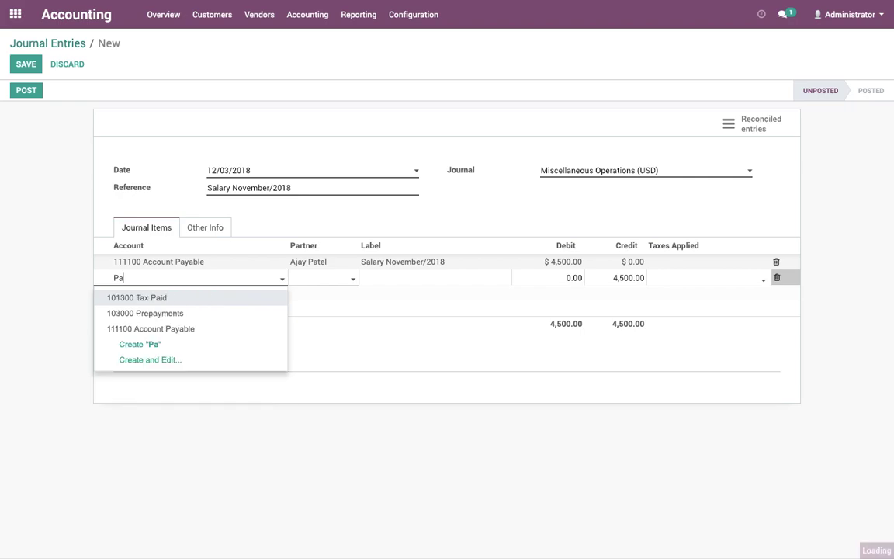
pyautogui.press('Return')
pyautogui.press('Tab')
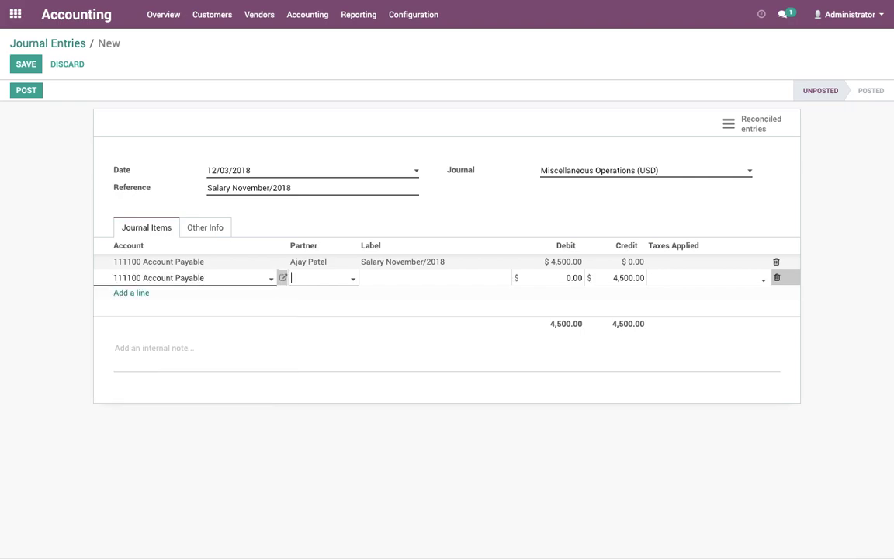
pyautogui.write('V')
pyautogui.press('Tab')
pyautogui.press('Tab')
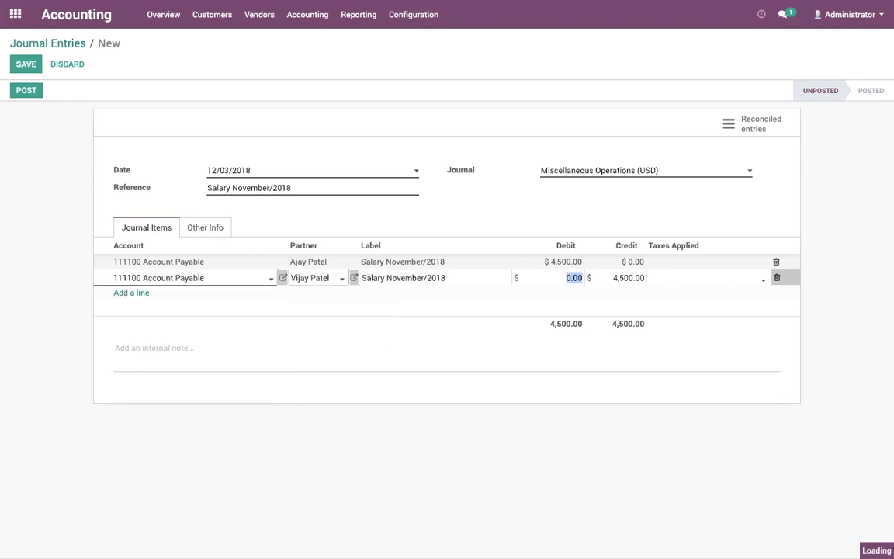
pyautogui.write('4,500')
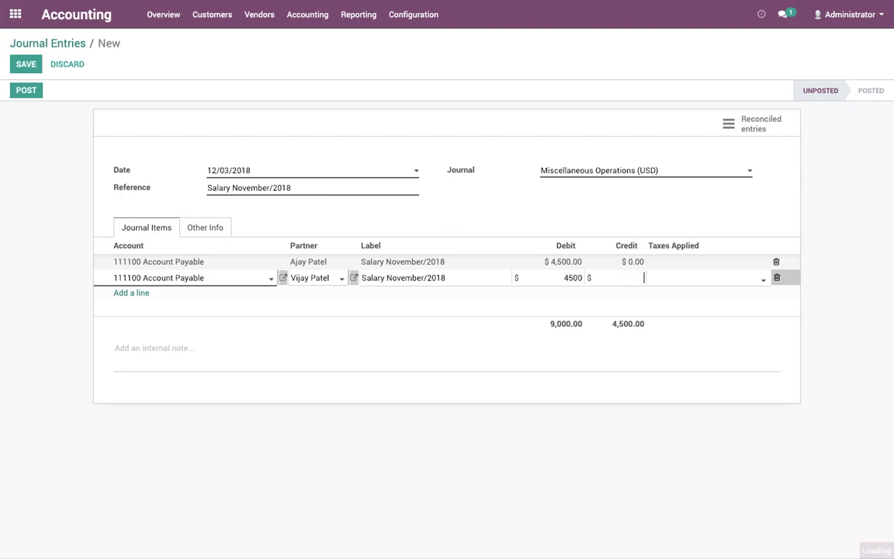
pyautogui.press('Return')
# Add a 111100 Account Payable item for Bank Transit Account (Salary Payment), labelled "Salary November/2018", with a 9,000 credit, and save the entry
pyautogui.write('Pa')
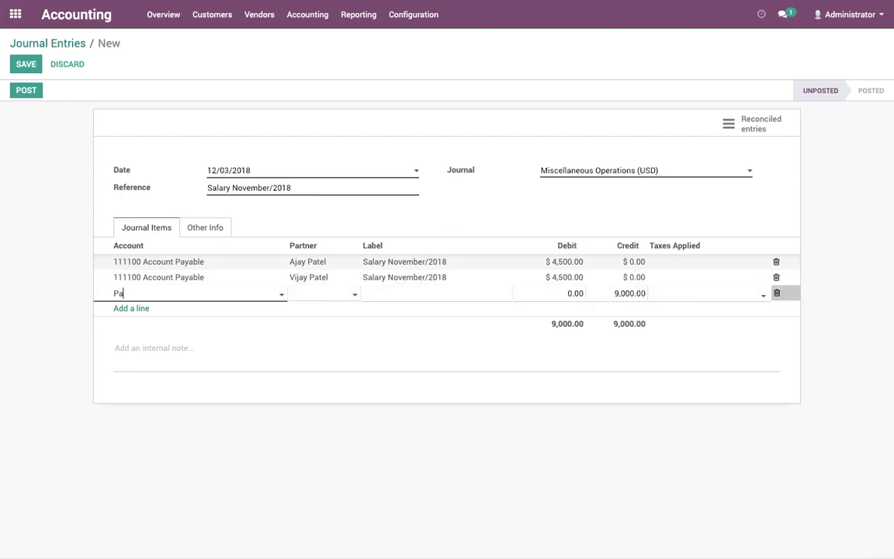
pyautogui.write('y')
pyautogui.press('Down')
pyautogui.press('Return')
pyautogui.press('Tab')
pyautogui.write('B')
pyautogui.press('Tab')
pyautogui.press('Tab')
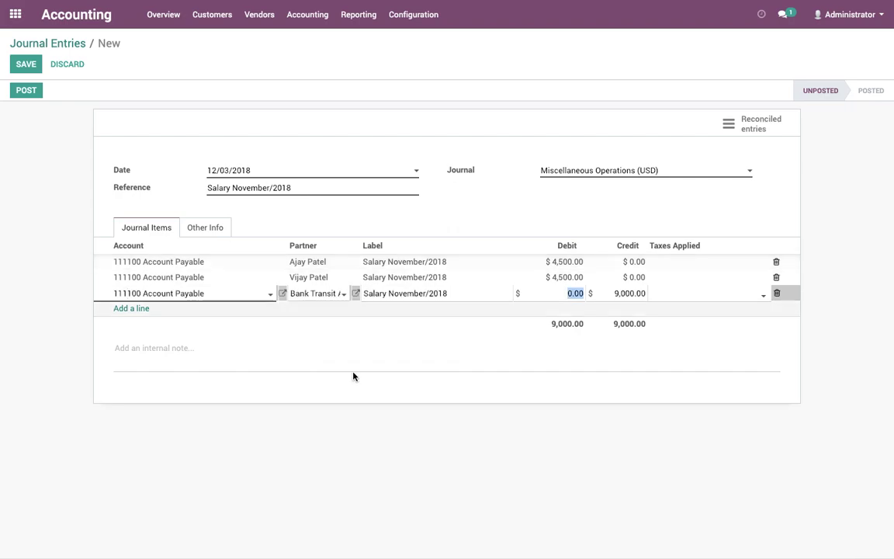
pyautogui.click(295, 355)
pyautogui.click(25, 65)
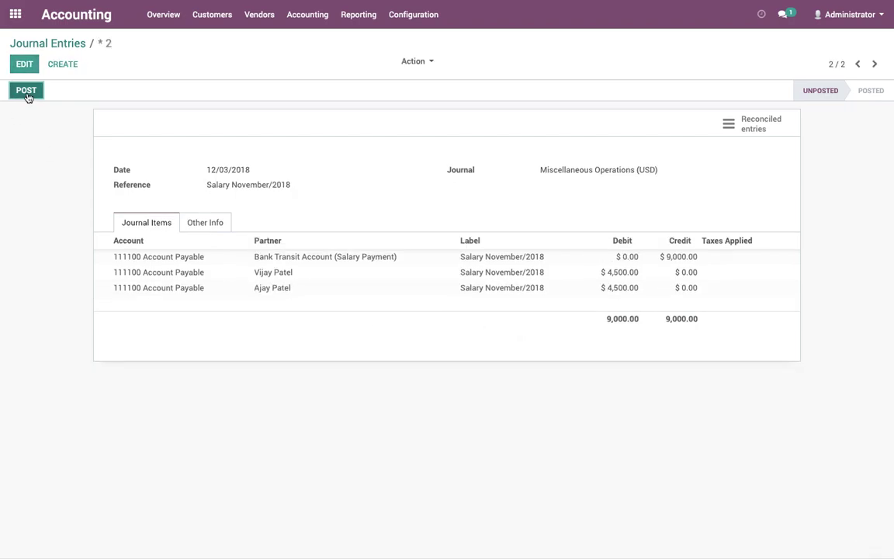
# Post the journal entry that moves the salaries to the bank transit partner, and open the vendor payments list
pyautogui.click(26, 91)
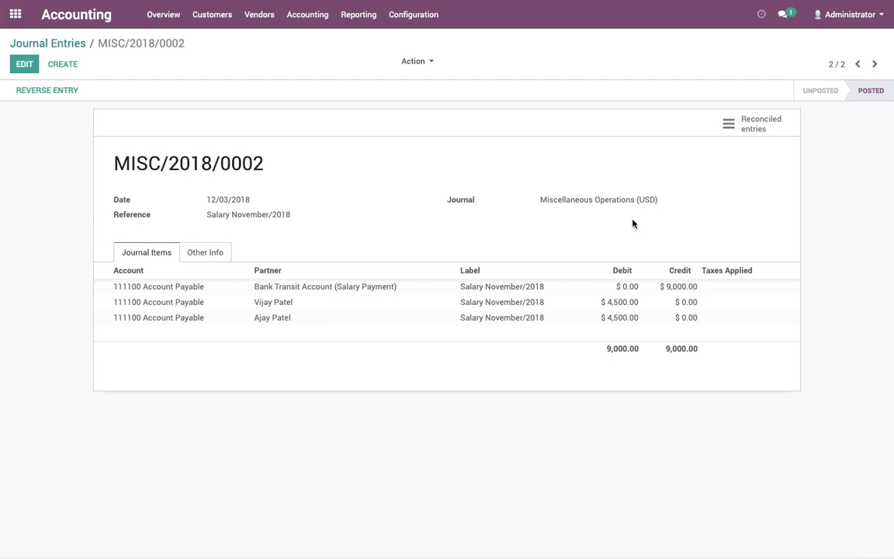
pyautogui.click(28, 42)
pyautogui.click(259, 18)
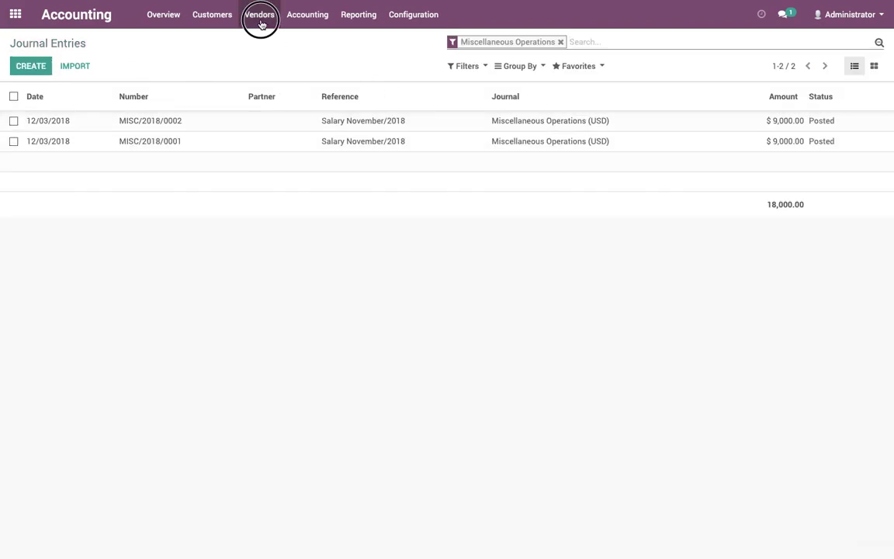
pyautogui.click(269, 71)
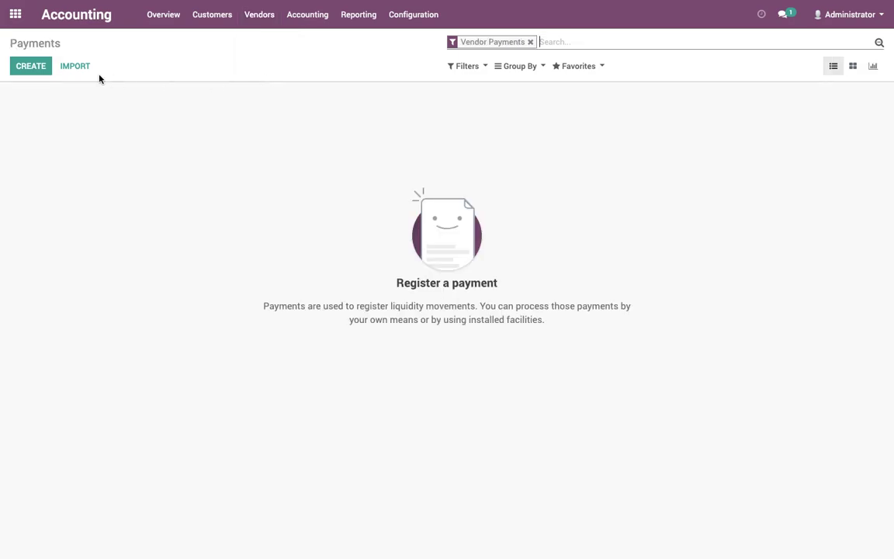
# Create a vendor payment of 9000 to Bank Transit Account (Salary Payment) with the memo "Salary November/2018"
pyautogui.click(24, 68)
pyautogui.click(262, 219)
pyautogui.click(256, 251)
pyautogui.click(187, 233)
pyautogui.write('9000')
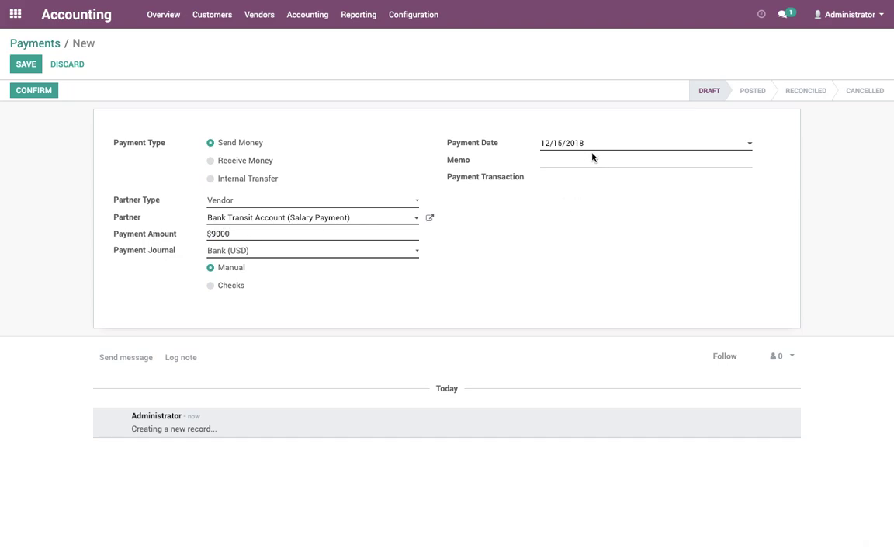
pyautogui.click(590, 162)
pyautogui.write('Salary November/2018')
# Set the payment method to Checks, then save and confirm the payment
pyautogui.click(233, 287)
pyautogui.click(26, 63)
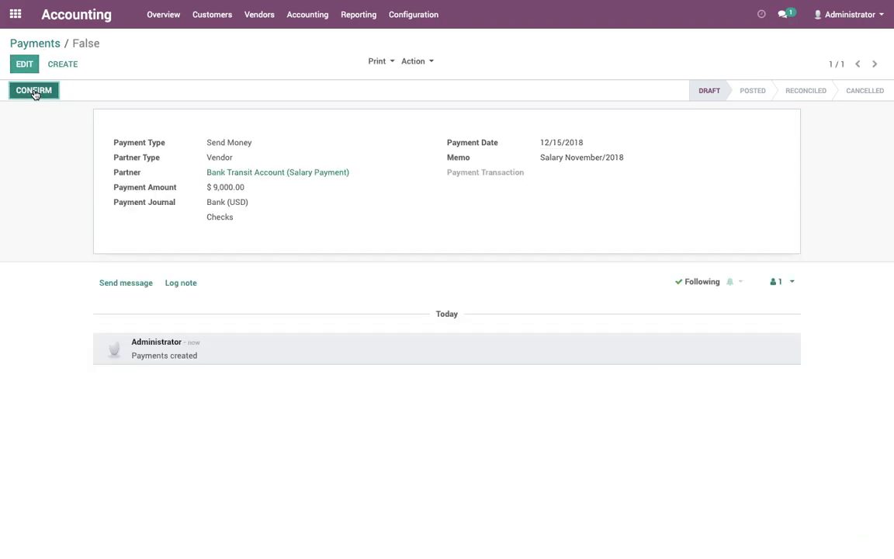
pyautogui.click(33, 91)
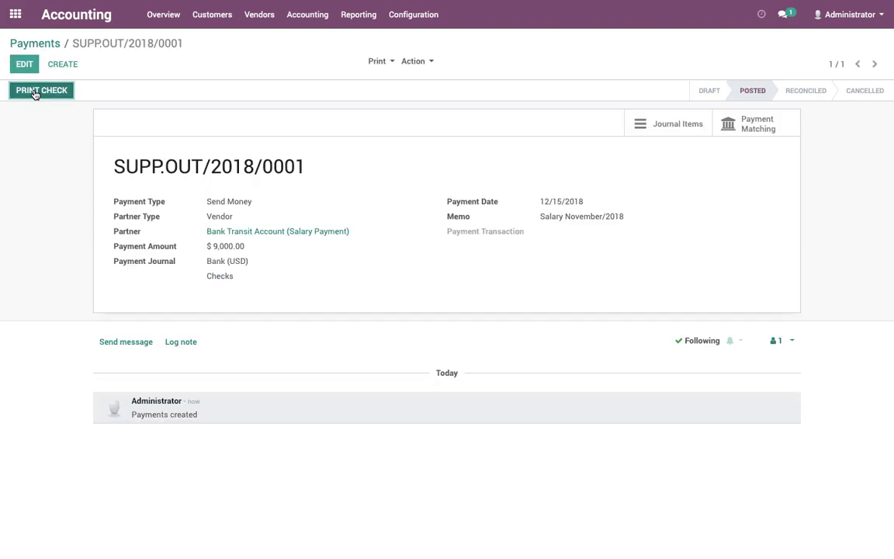
# Match the payment with the MISC/2018/0002 salary item for Bank Transit Account (Salary Payment) and reconcile them
pyautogui.click(755, 136)
pyautogui.click(462, 244)
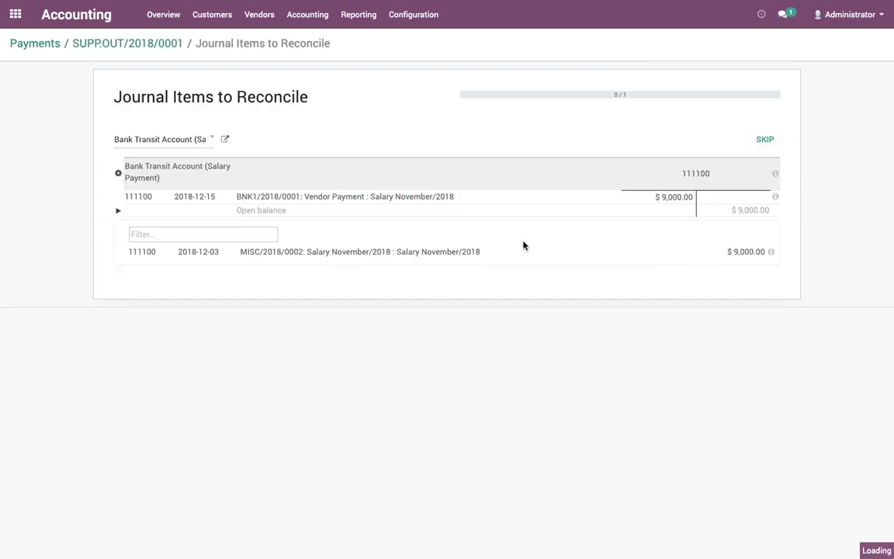
pyautogui.click(744, 253)
pyautogui.click(749, 144)
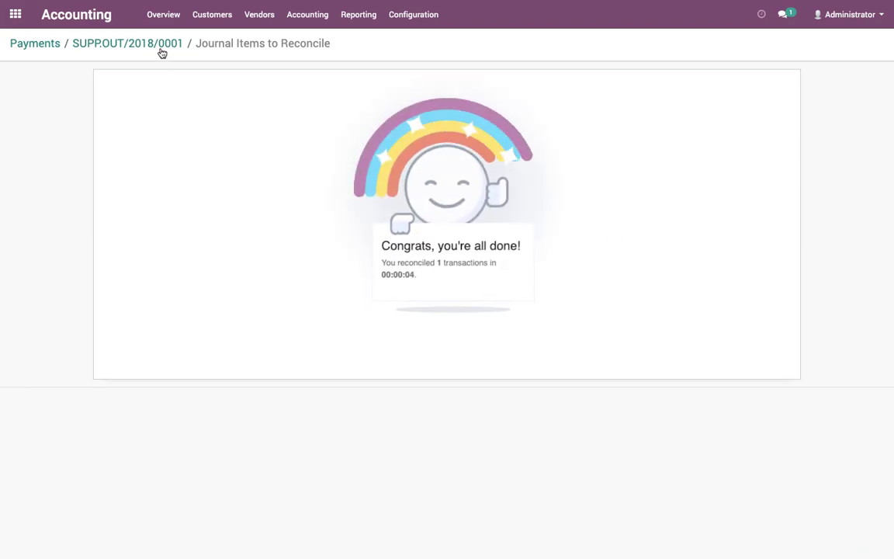
# Print the check for payment SUPP.OUT/2018/0001 with 380002 as the next check number
pyautogui.click(160, 46)
pyautogui.click(44, 90)
pyautogui.moveTo(339, 128); pyautogui.dragTo(209, 122)
pyautogui.click(164, 118)
pyautogui.write('380002')
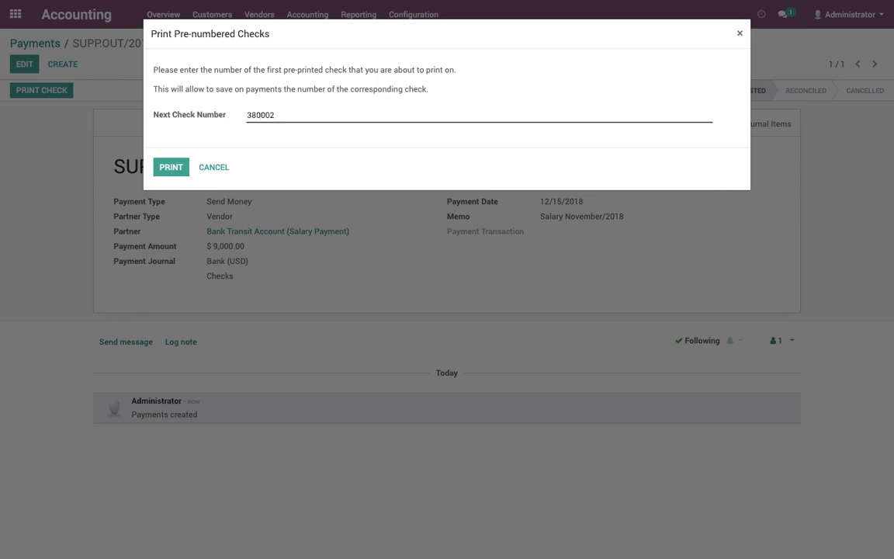
pyautogui.click(170, 166)
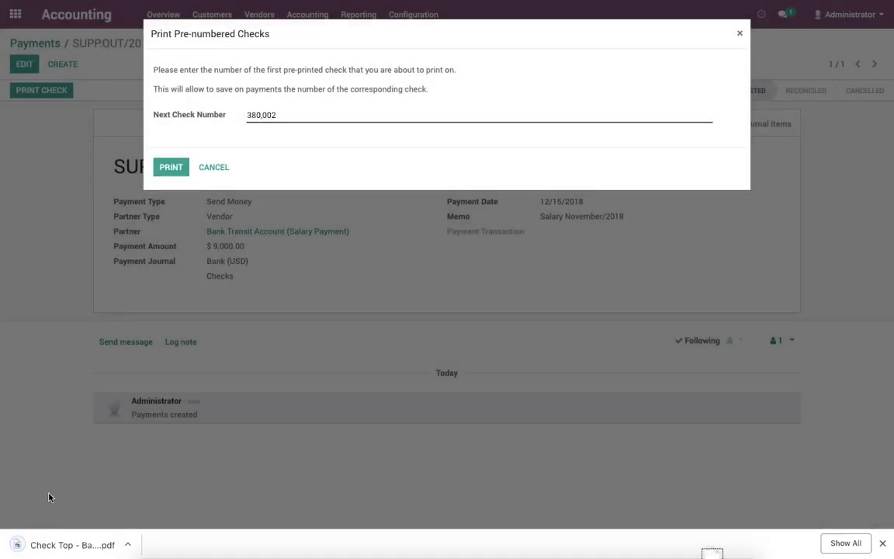
# Open the generated check PDF to examine its payee line, and close the check printing dialog
pyautogui.click(49, 543)
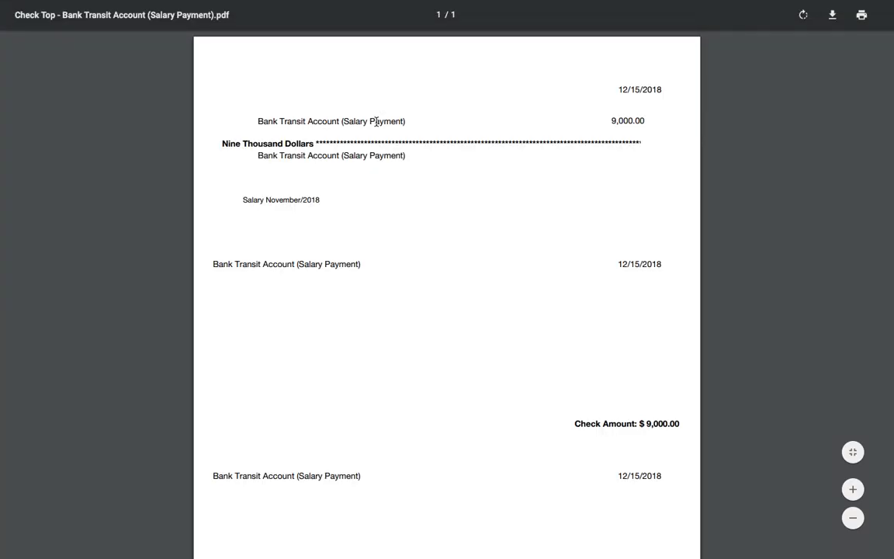
pyautogui.moveTo(256, 120); pyautogui.dragTo(409, 123)
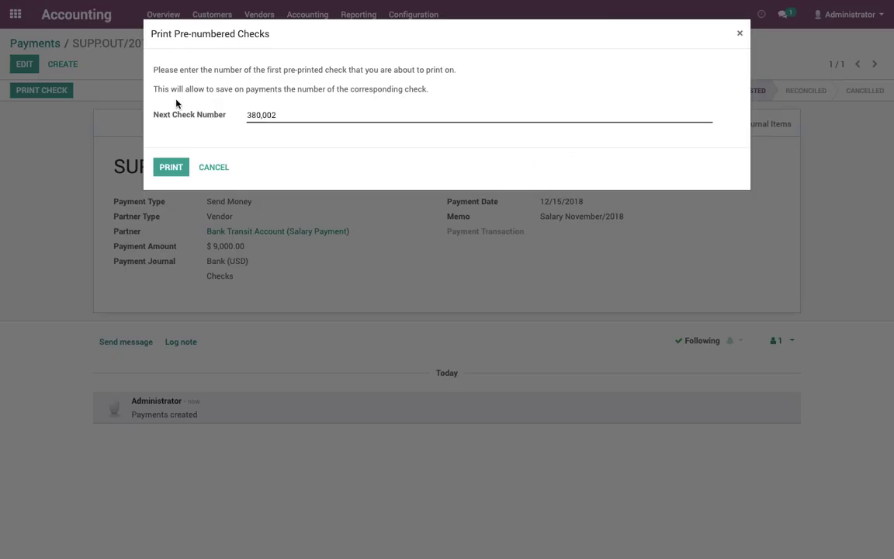
pyautogui.click(214, 165)
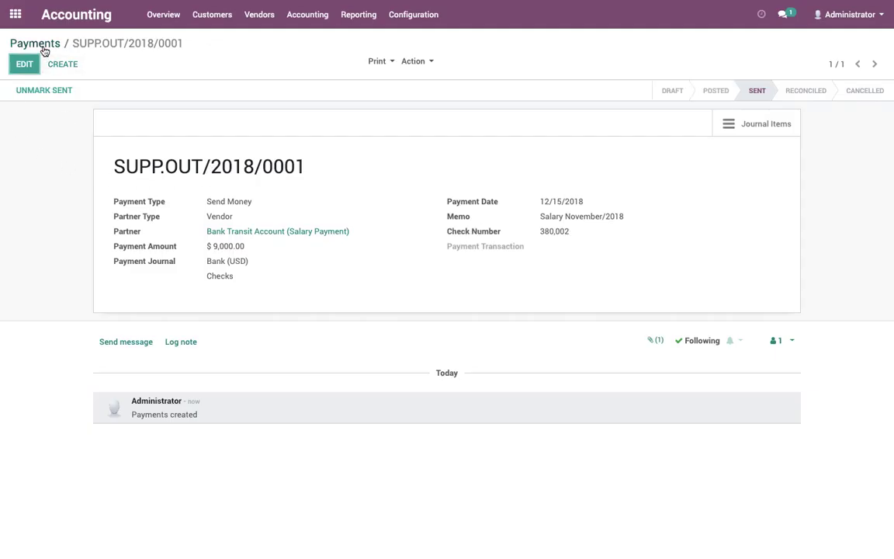
# Open the Profit and Loss report to review the salary expenses
pyautogui.click(54, 17)
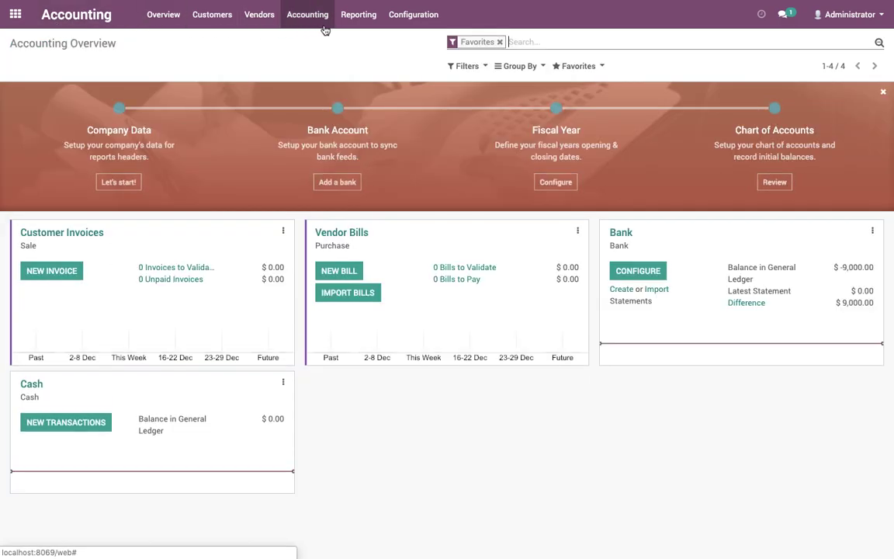
pyautogui.click(358, 15)
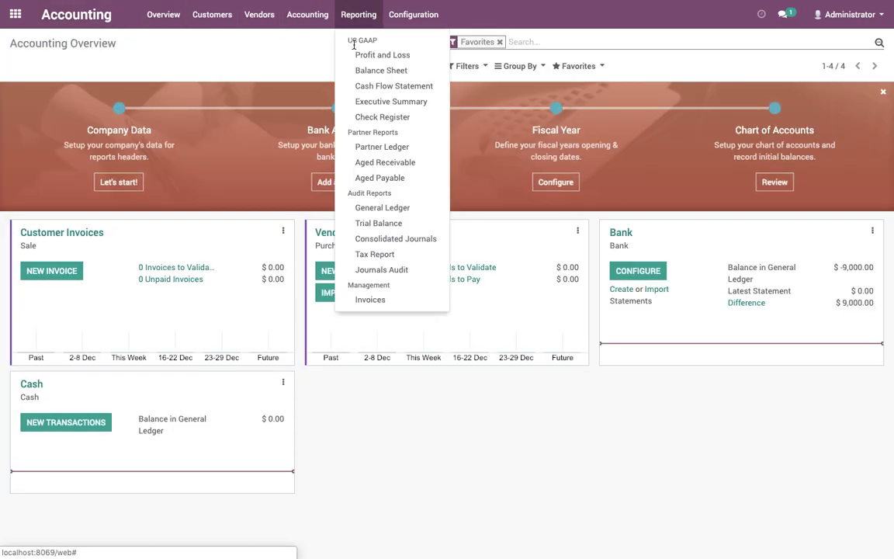
pyautogui.click(357, 56)
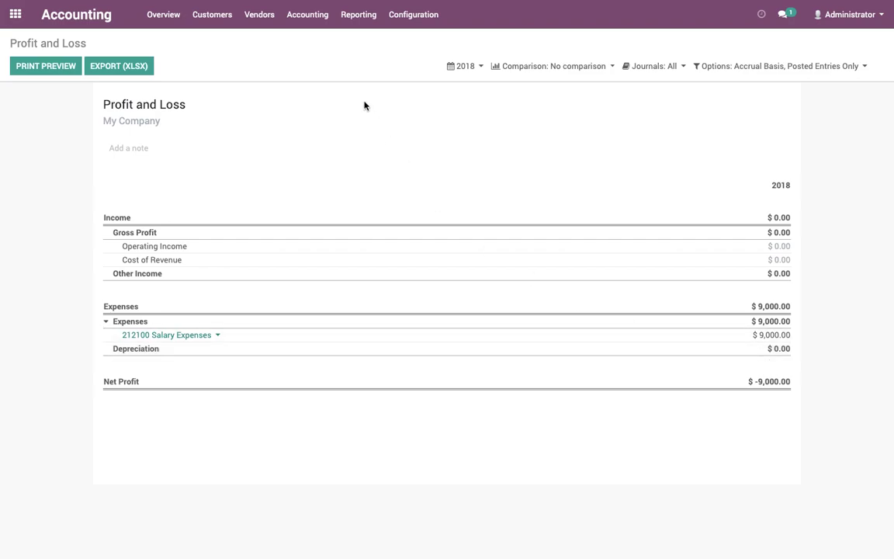
# Open the Balance Sheet and examine the bank and cash, liabilities and equity figures
pyautogui.click(353, 21)
pyautogui.click(360, 70)
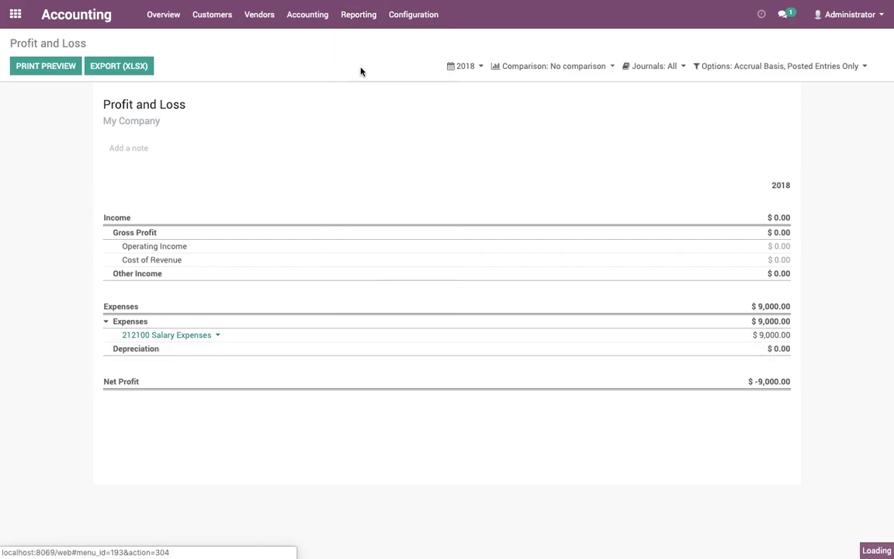
pyautogui.moveTo(754, 247); pyautogui.dragTo(787, 247)
pyautogui.scroll(-1, 233, 375)
pyautogui.scroll(-2, 360, 369)
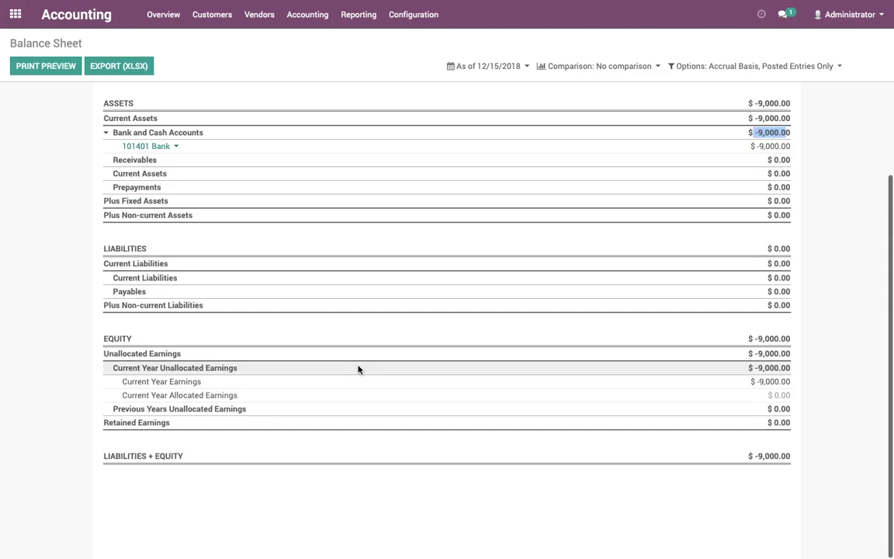
pyautogui.scroll(3, 359, 370)
# Create a bank statement in the Bank journal with the reference "2018/11"
pyautogui.click(76, 14)
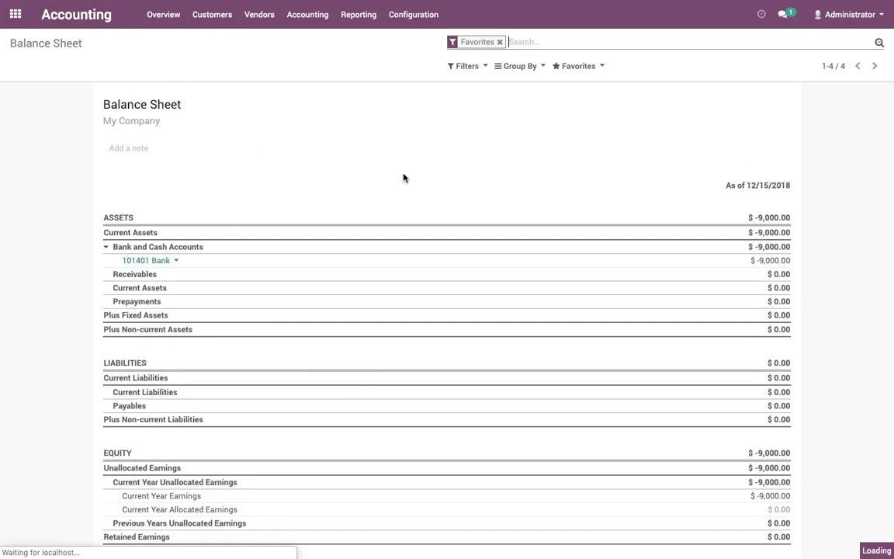
pyautogui.click(621, 232)
pyautogui.click(45, 72)
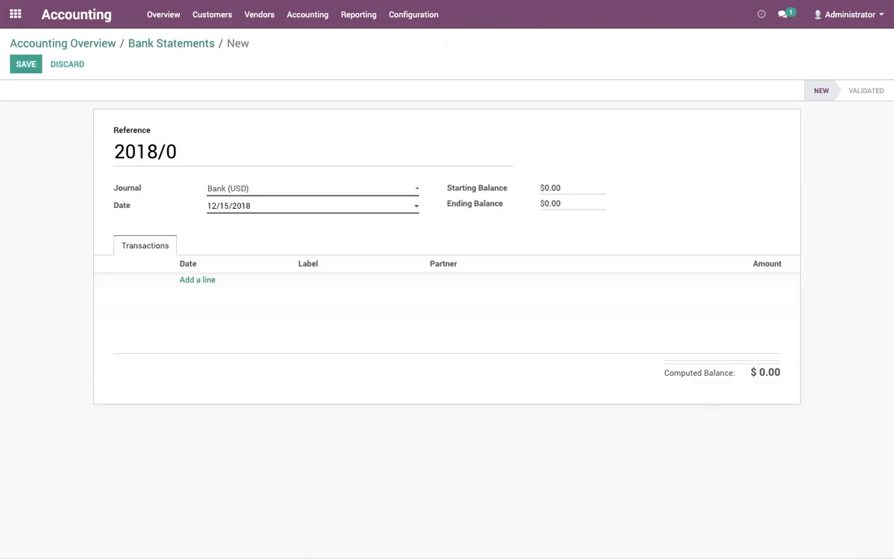
# Add a statement transaction labelled "Salary November/2018" for Bank Transit Account (Salary Payment) with an amount of -9000
pyautogui.click(207, 282)
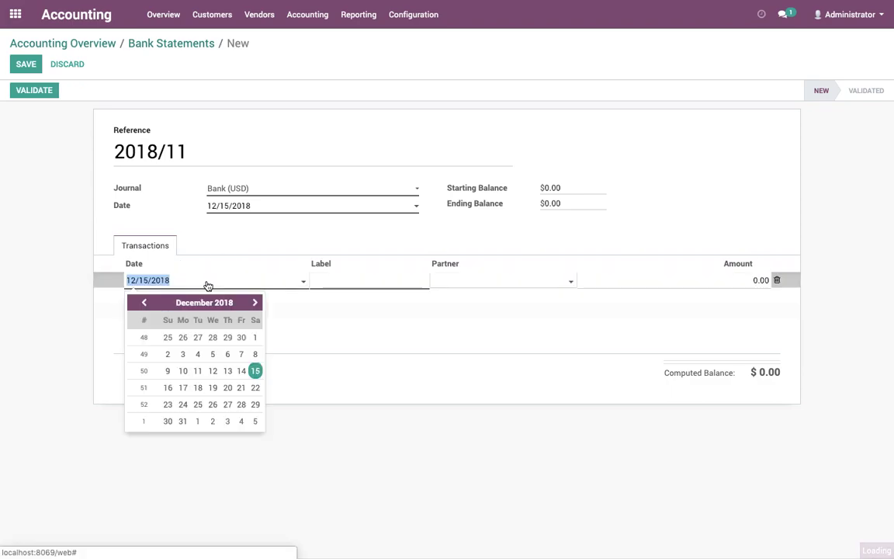
pyautogui.press('Tab')
pyautogui.write('Salary November/2018')
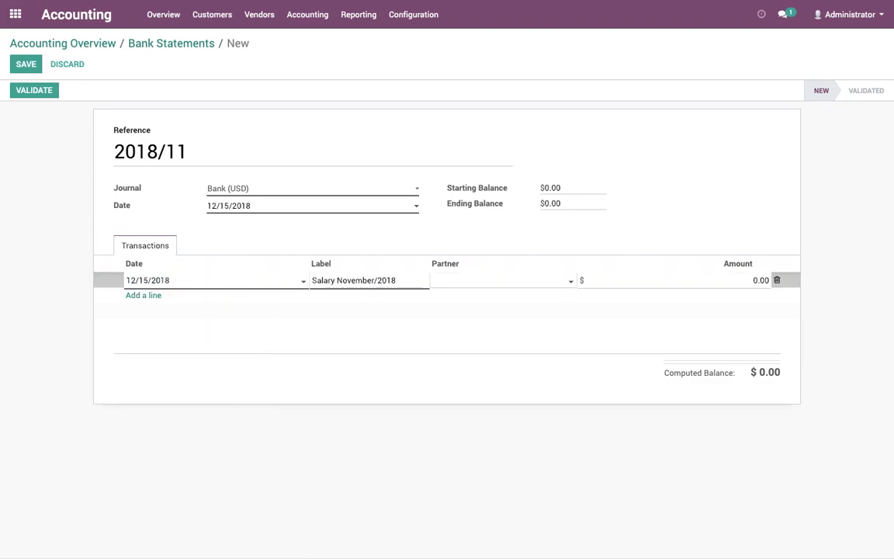
pyautogui.press('Tab')
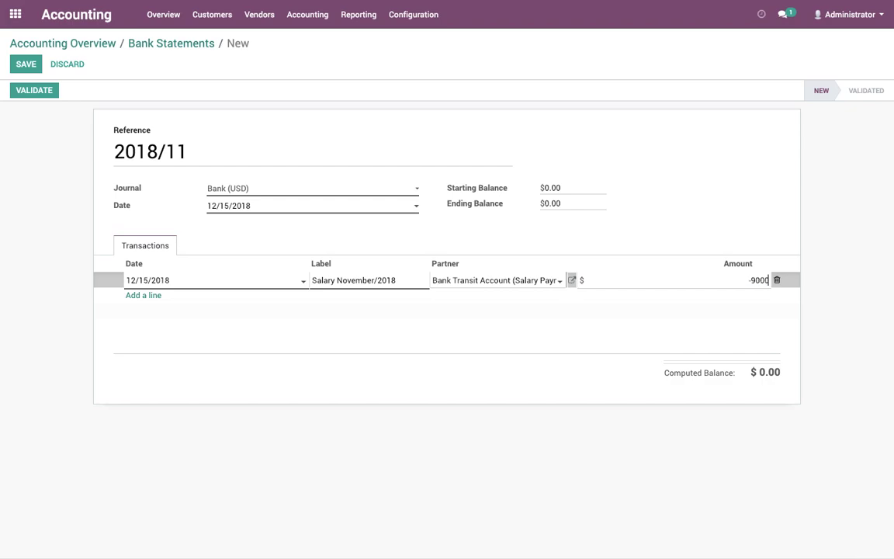
pyautogui.click(524, 211)
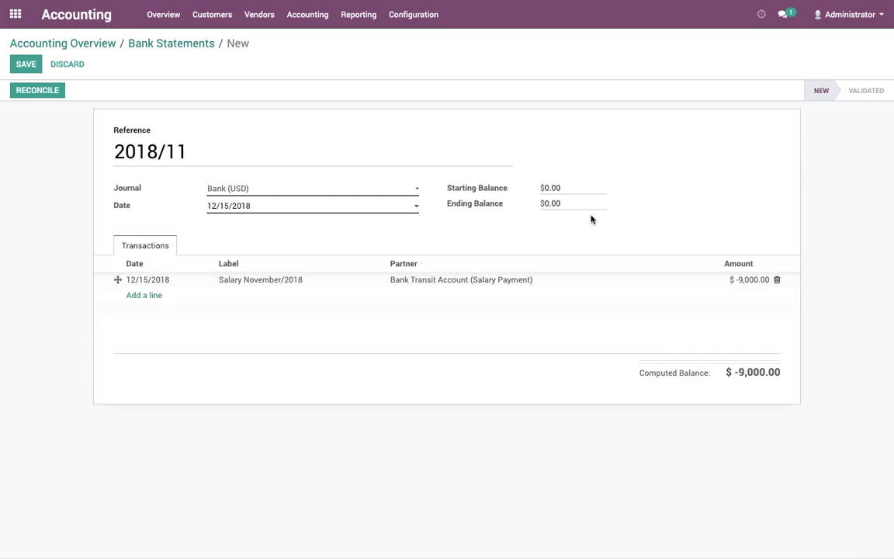
# Reconcile the 2018/11 statement transaction with payment SUPP.OUT/2018/0001 and return to the accounting overview
pyautogui.click(35, 91)
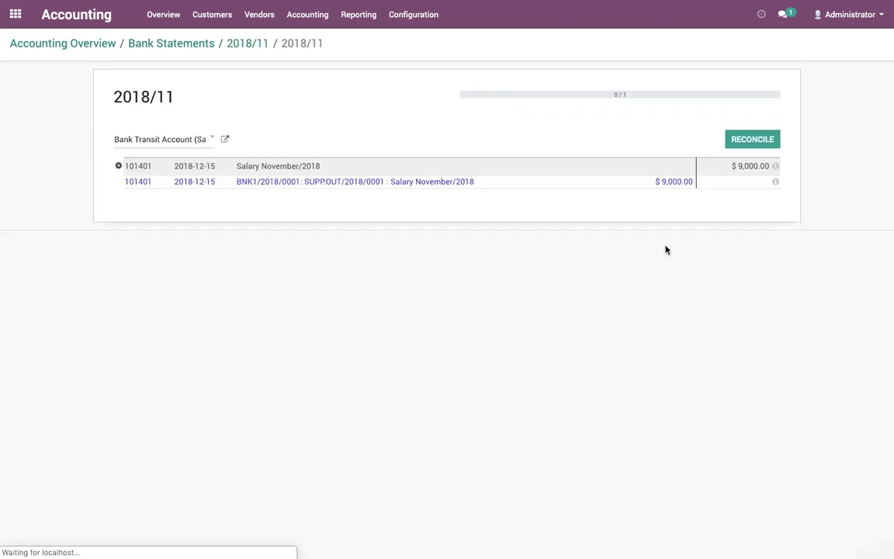
pyautogui.click(747, 142)
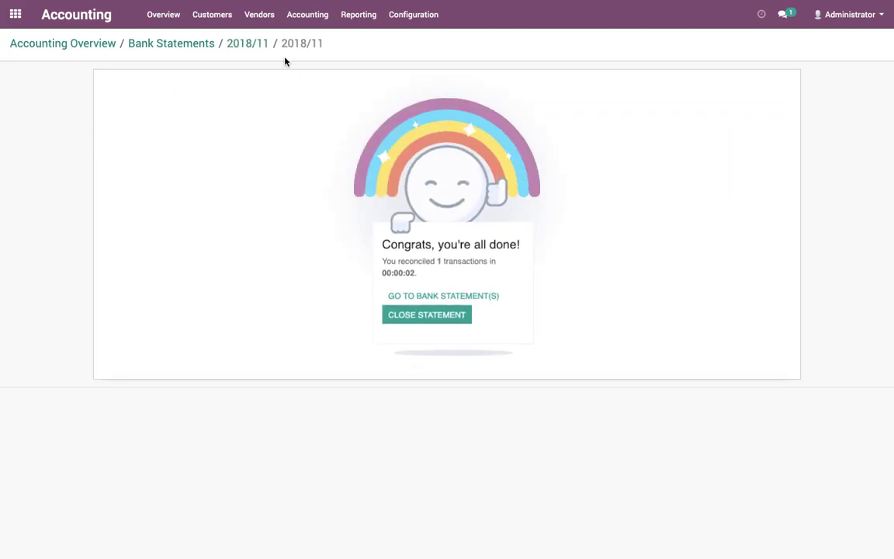
pyautogui.click(108, 44)
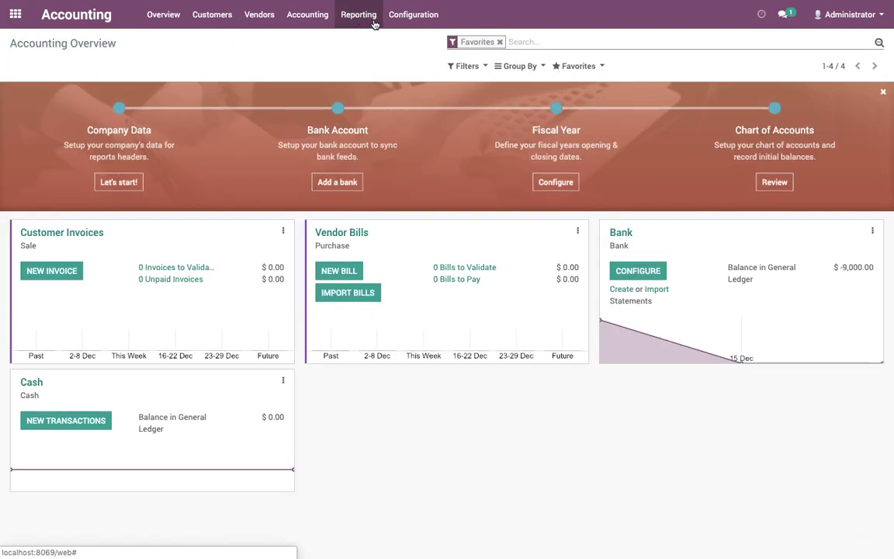
# Open the first employee's vendor ledger to check the salary debit, credit and balance
pyautogui.click(265, 17)
pyautogui.click(277, 102)
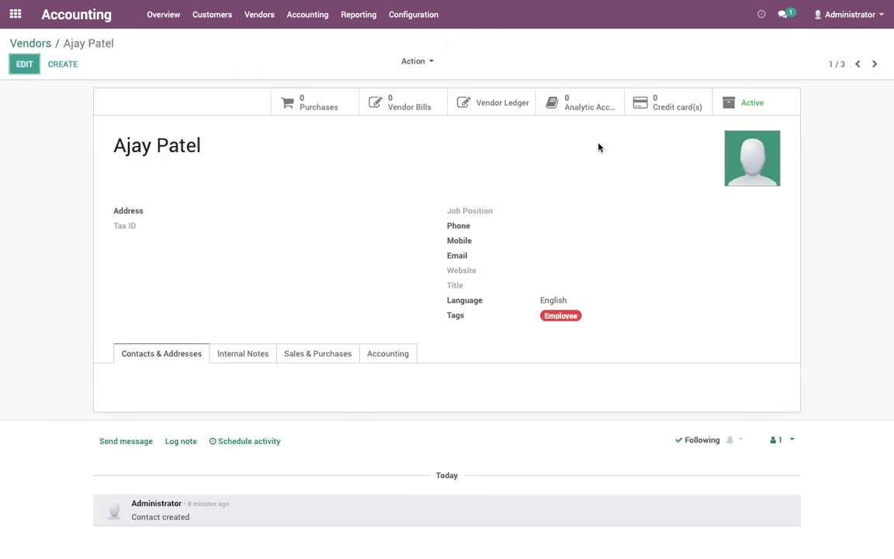
pyautogui.click(497, 109)
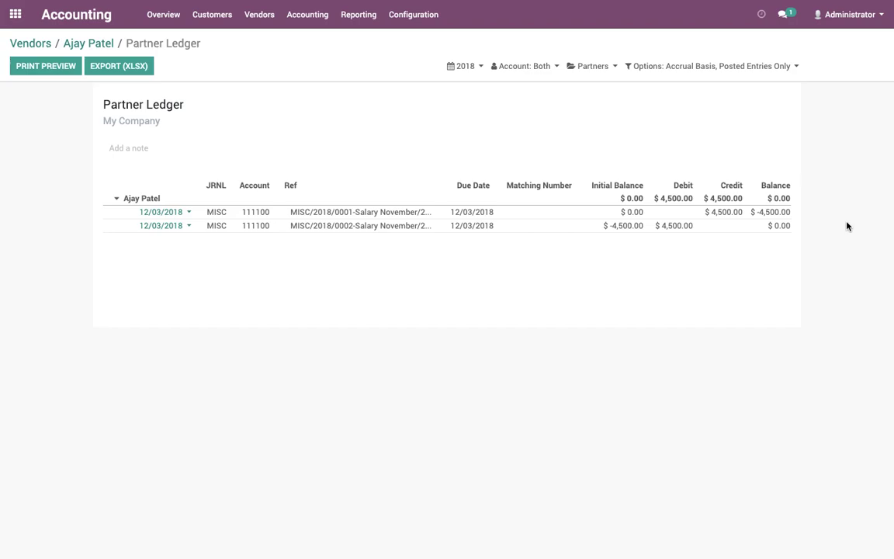
# Leave the first employee's ledger and view the second employee's vendor record before returning to the vendors list
pyautogui.click(71, 43)
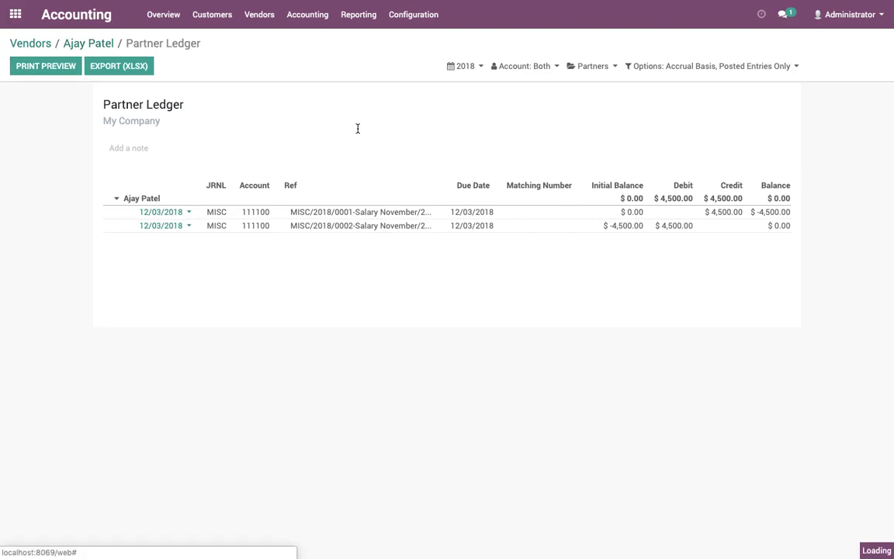
pyautogui.click(17, 49)
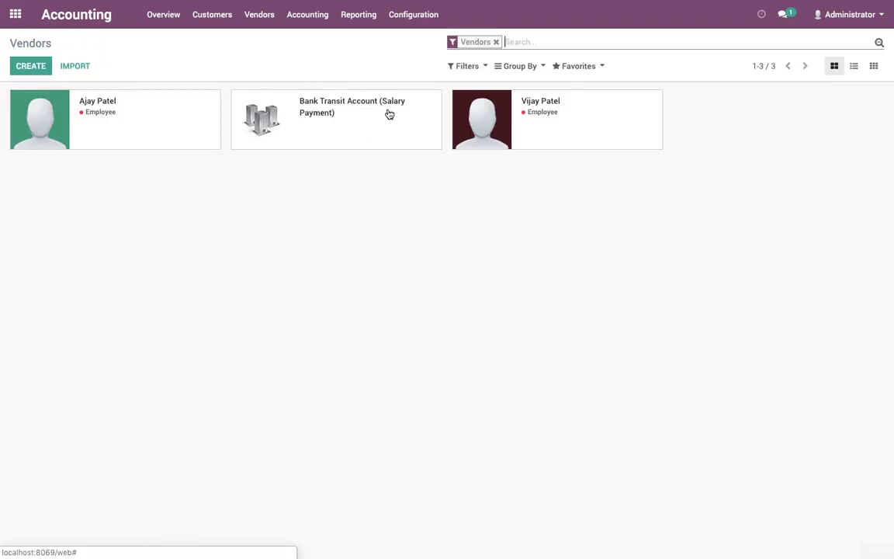
pyautogui.click(517, 118)
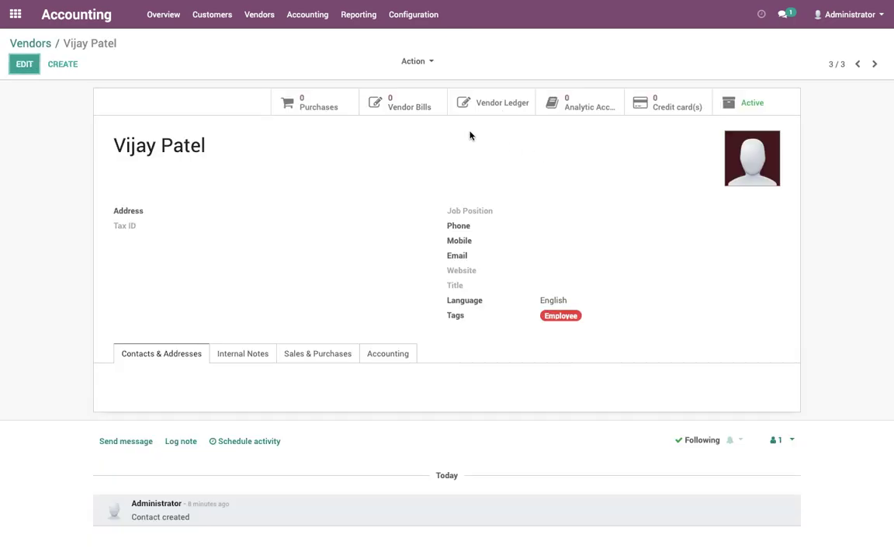
pyautogui.click(23, 45)
# Open the vendor ledger of Bank Transit Account (Salary Payment) and examine the credit, debit and balance of its two entries
pyautogui.click(398, 116)
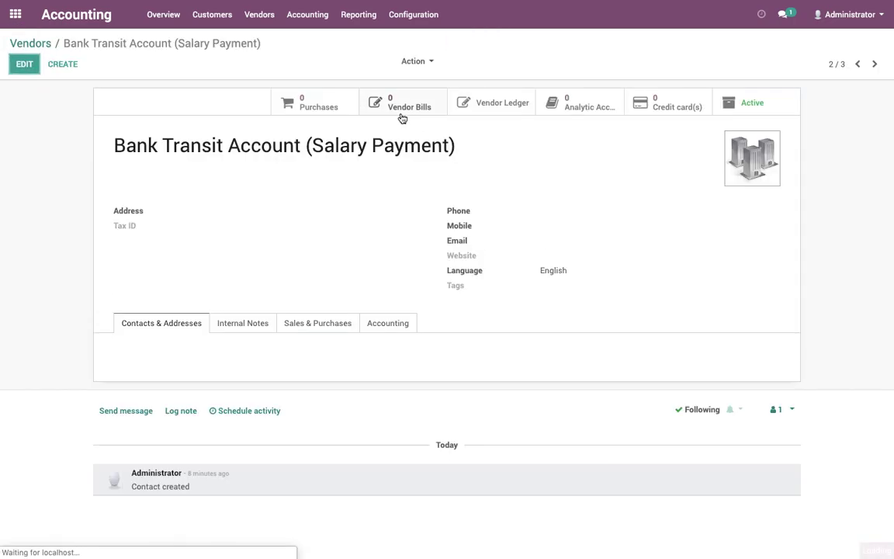
pyautogui.click(521, 102)
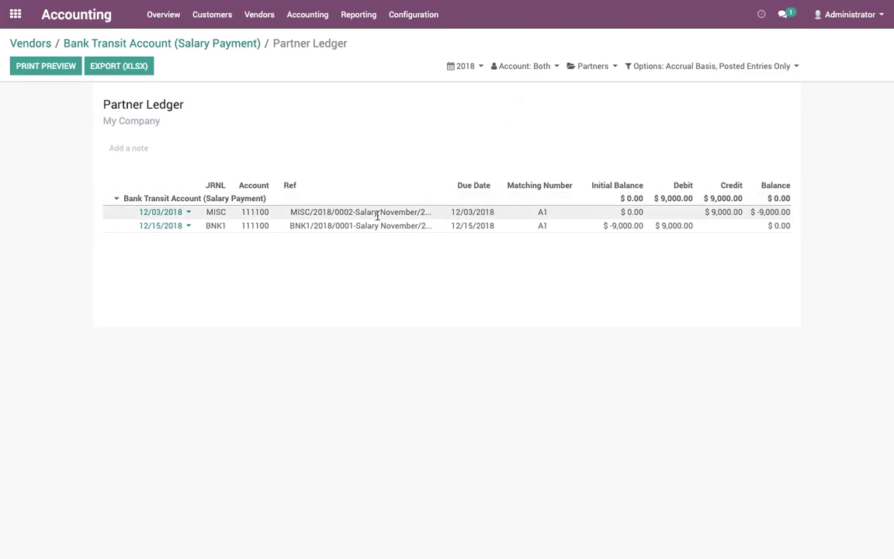
pyautogui.moveTo(698, 213); pyautogui.dragTo(781, 216)
pyautogui.moveTo(608, 228); pyautogui.dragTo(776, 229)
pyautogui.click(776, 230)
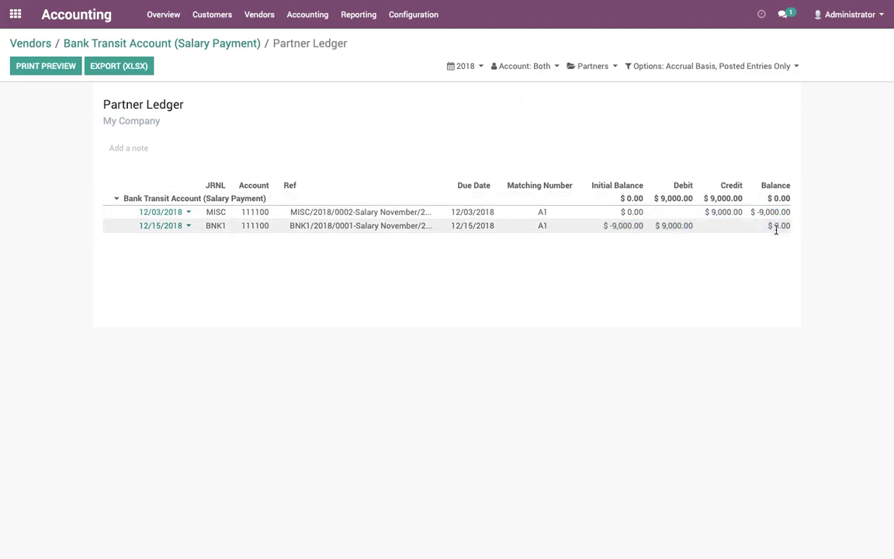